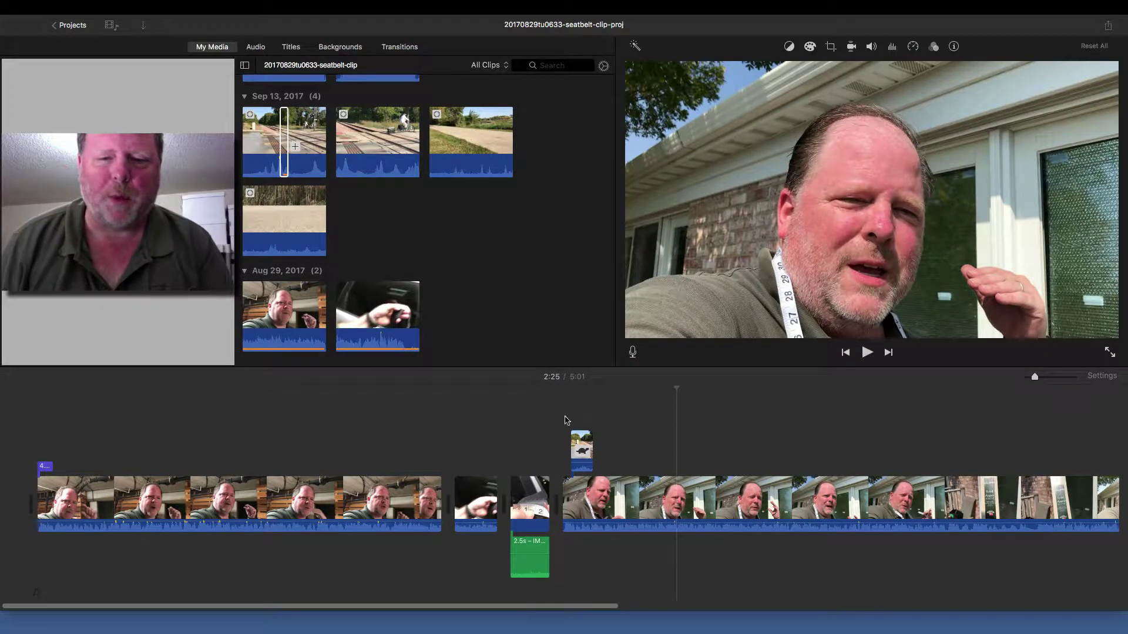
# Step: Select the bike-ride cutaway and play back the section around it
pyautogui.click(566, 420)
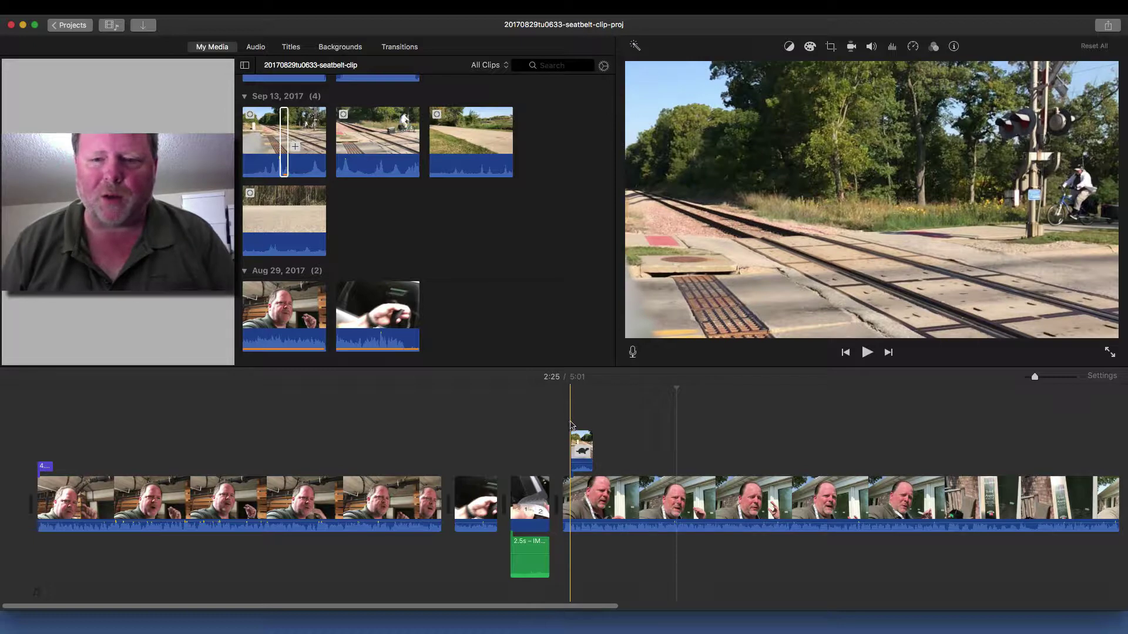
pyautogui.click(573, 440)
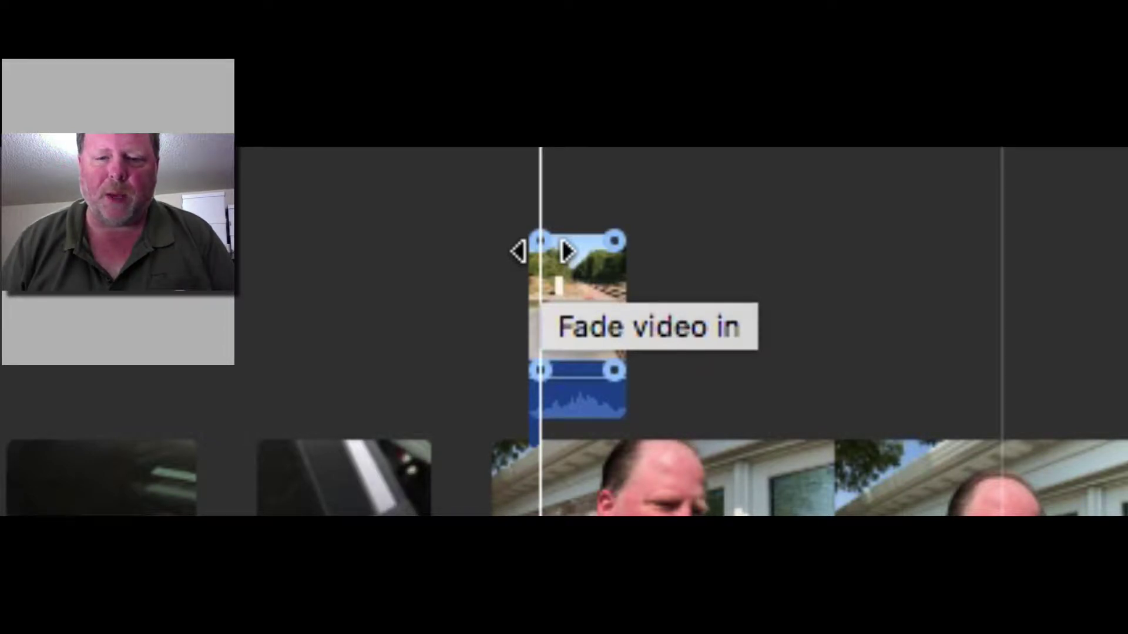
pyautogui.click(542, 251)
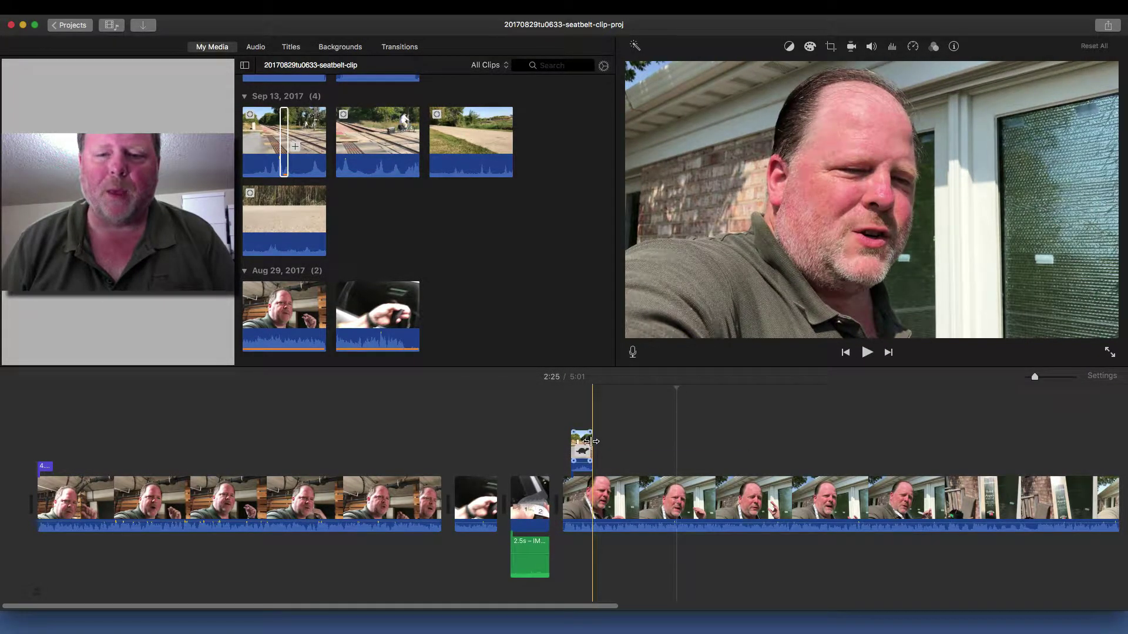
pyautogui.click(591, 443)
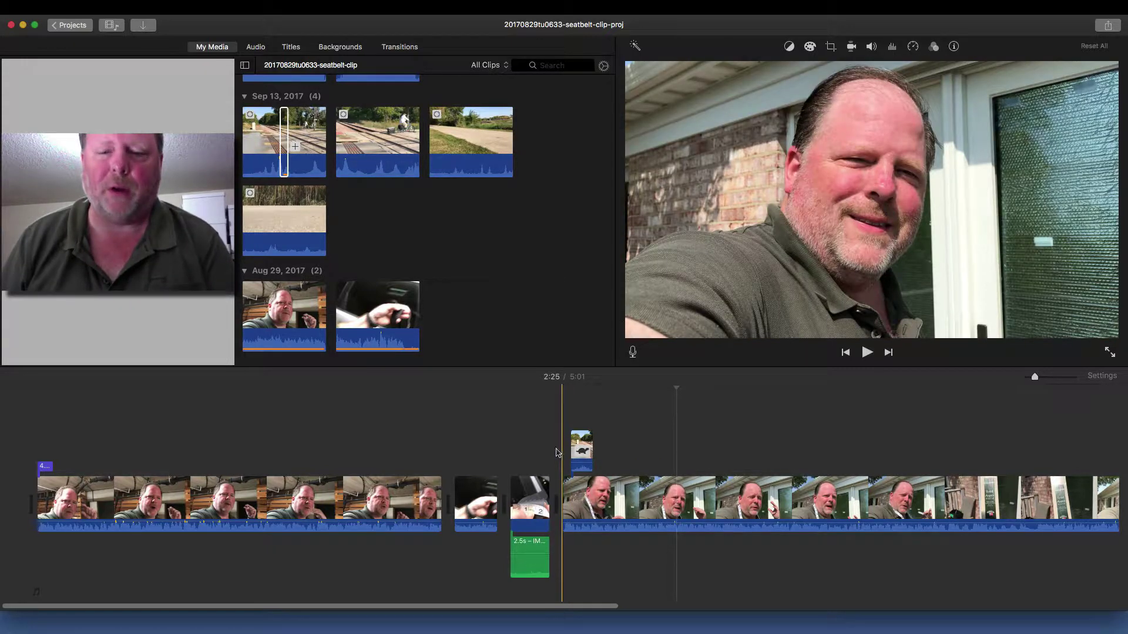
pyautogui.click(560, 451)
pyautogui.press('space')
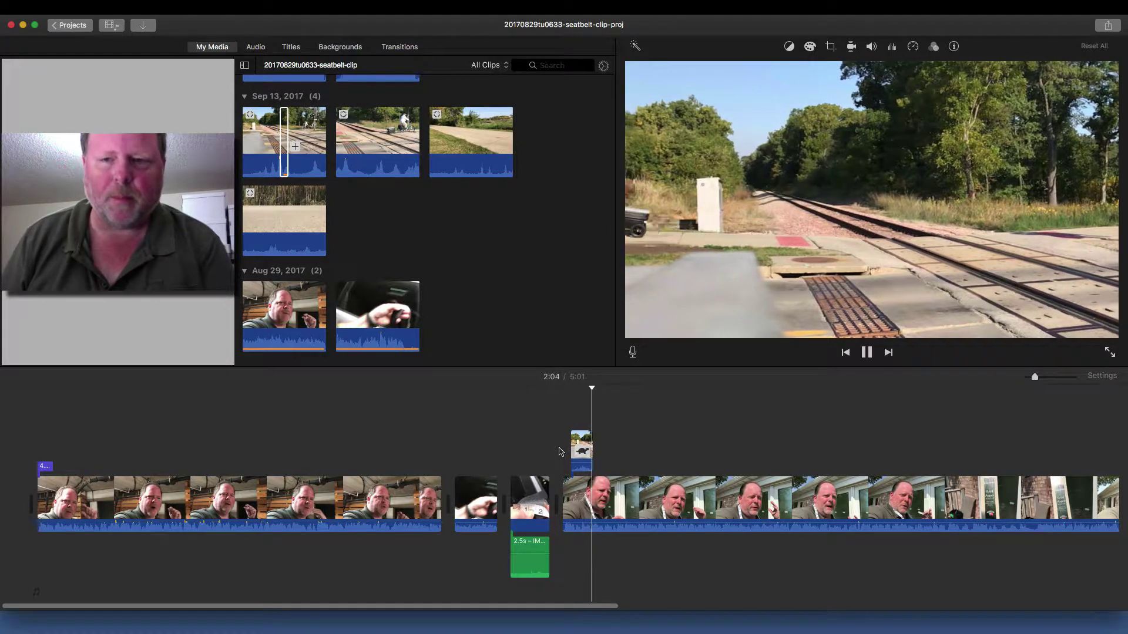
pyautogui.press('space')
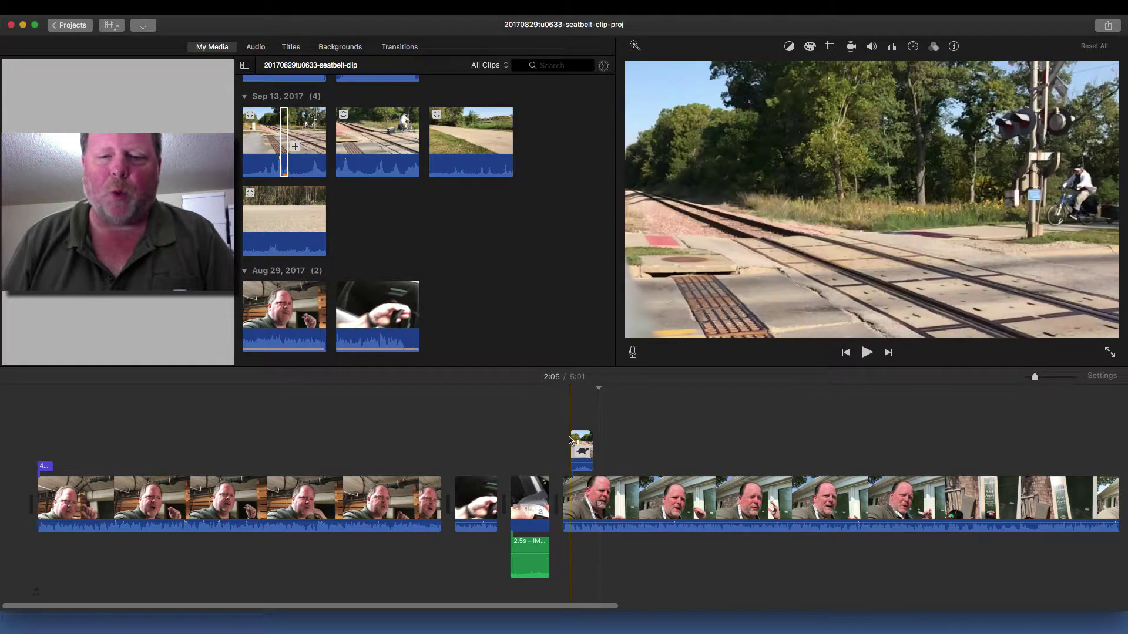
# Step: Drag the cutaway's fade handles to add a fade-in at its start and a fade-out at its end
pyautogui.click(581, 435)
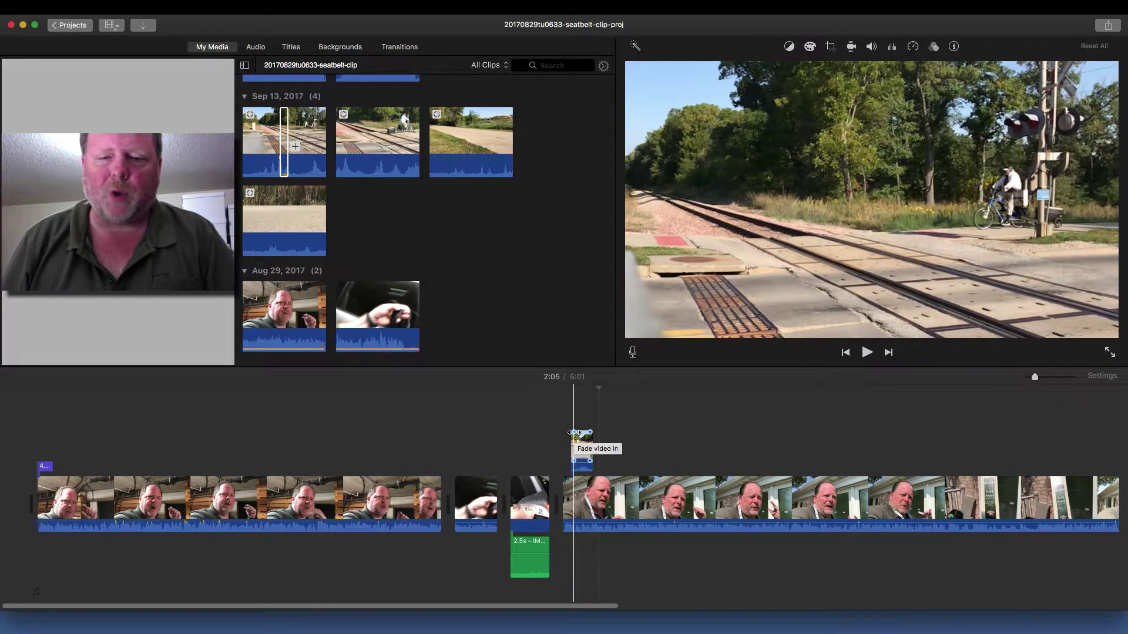
pyautogui.moveTo(579, 433); pyautogui.dragTo(580, 433)
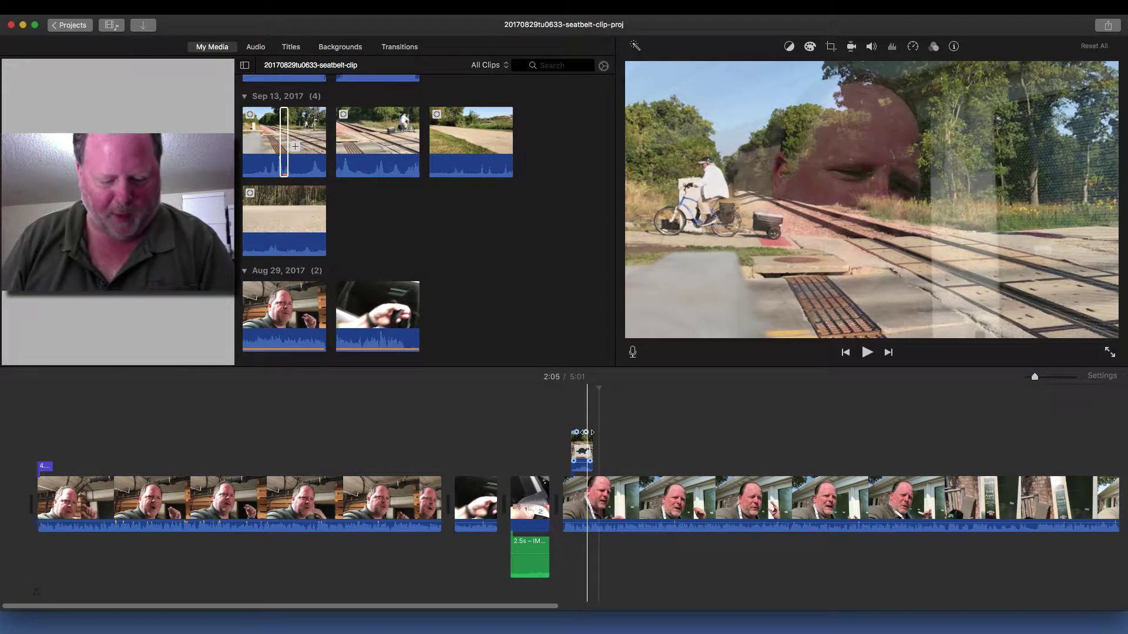
pyautogui.moveTo(585, 432); pyautogui.dragTo(585, 431)
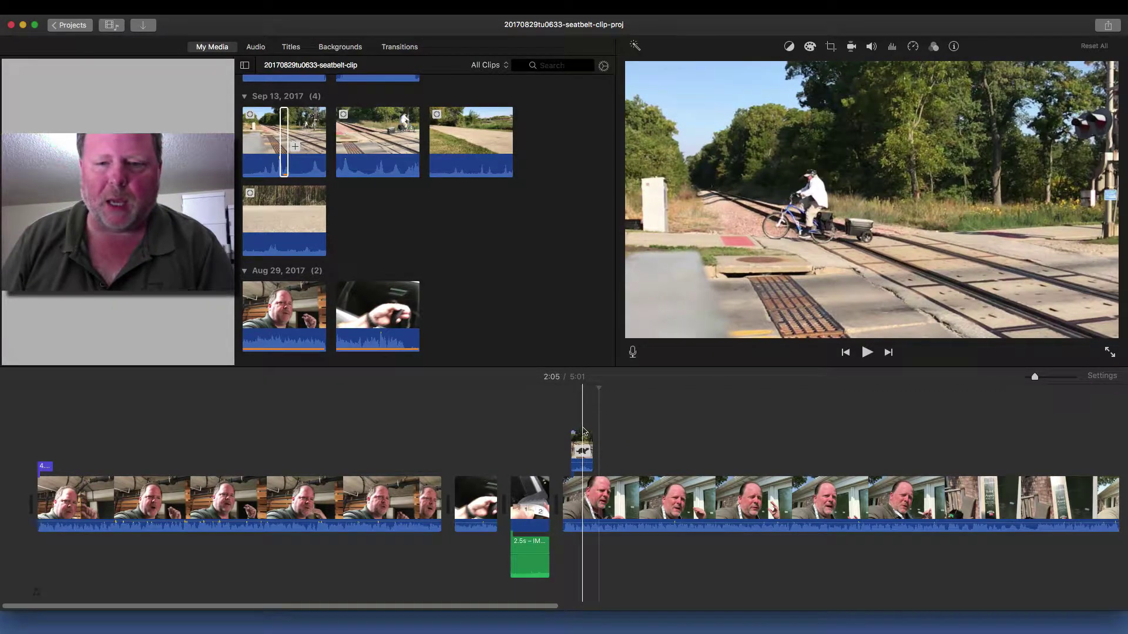
pyautogui.moveTo(585, 433); pyautogui.dragTo(590, 435)
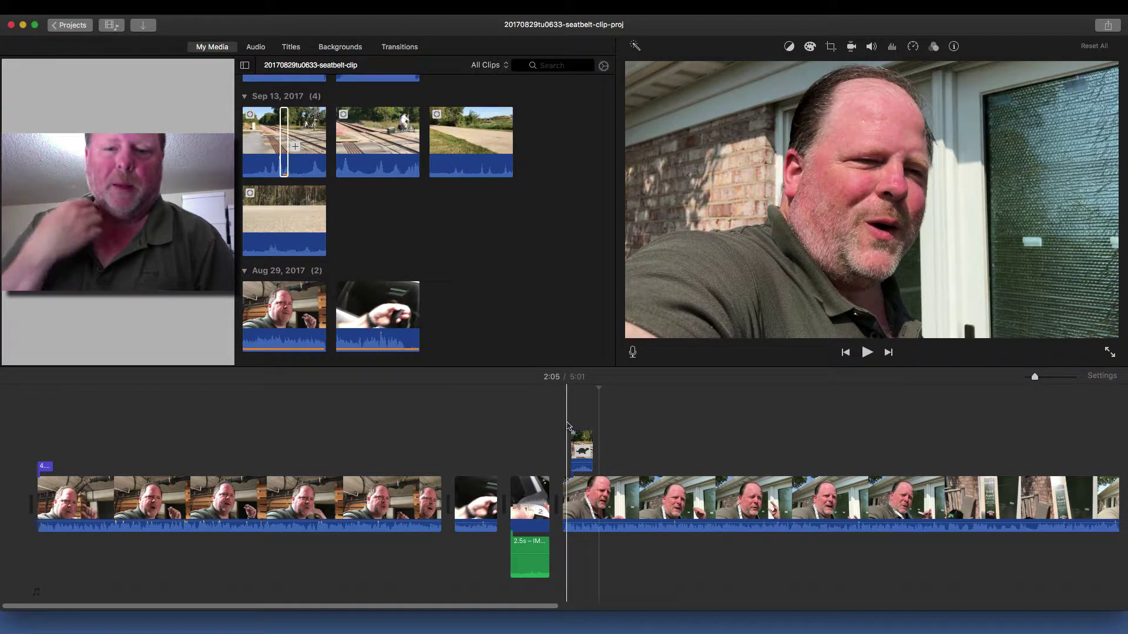
# Step: Play the timeline from just before the cutaway through to past its end
pyautogui.press('space')
pyautogui.click(567, 425)
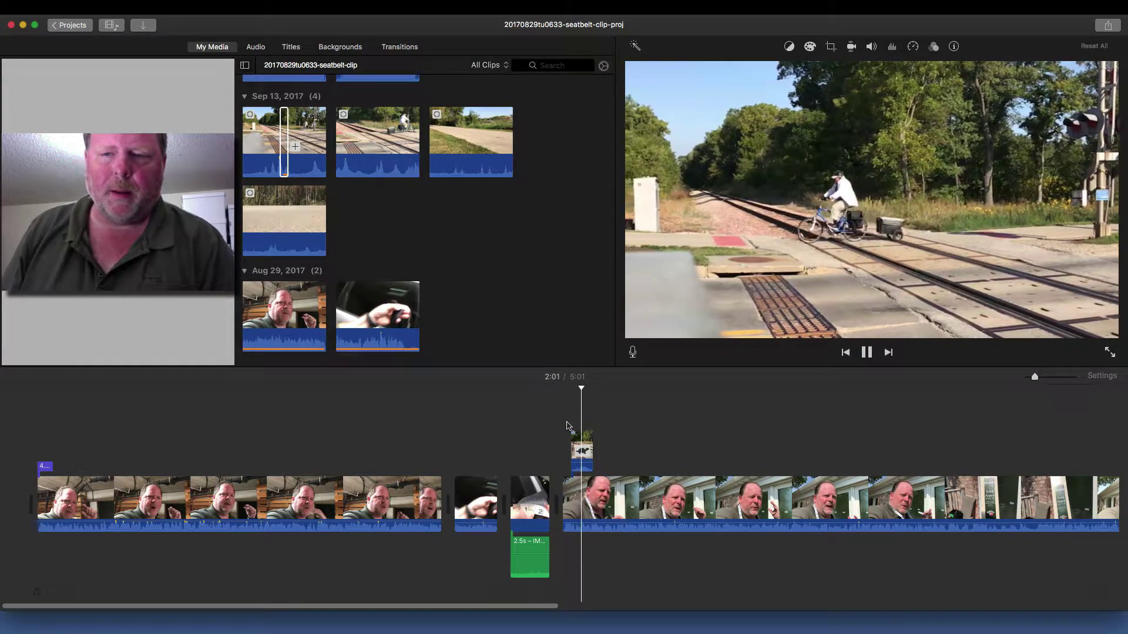
pyautogui.press('space')
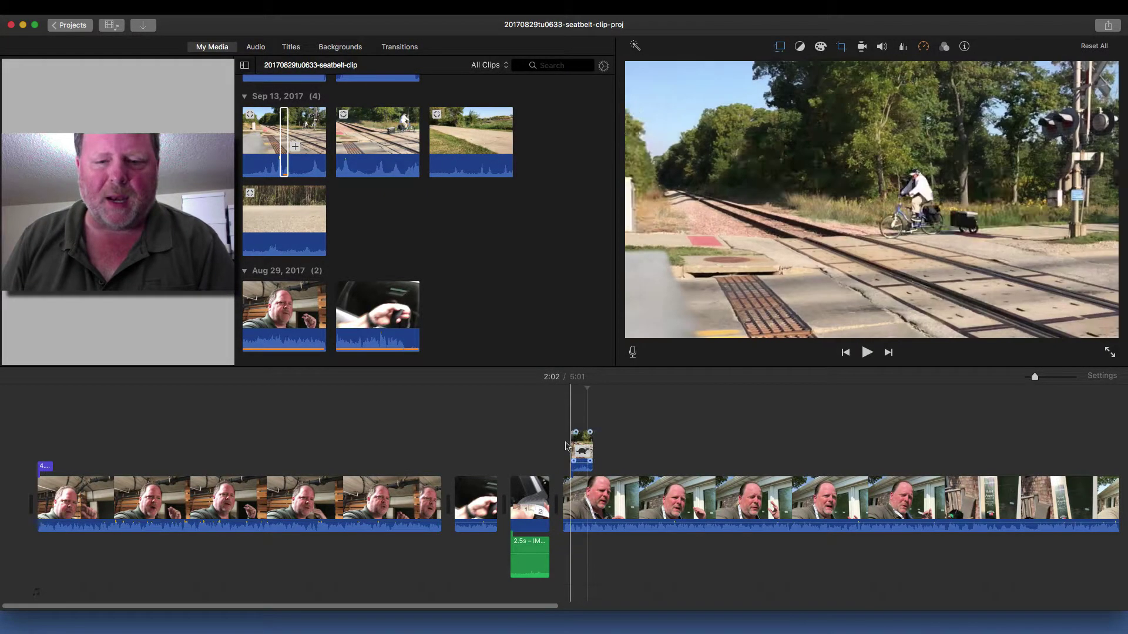
pyautogui.moveTo(572, 446)
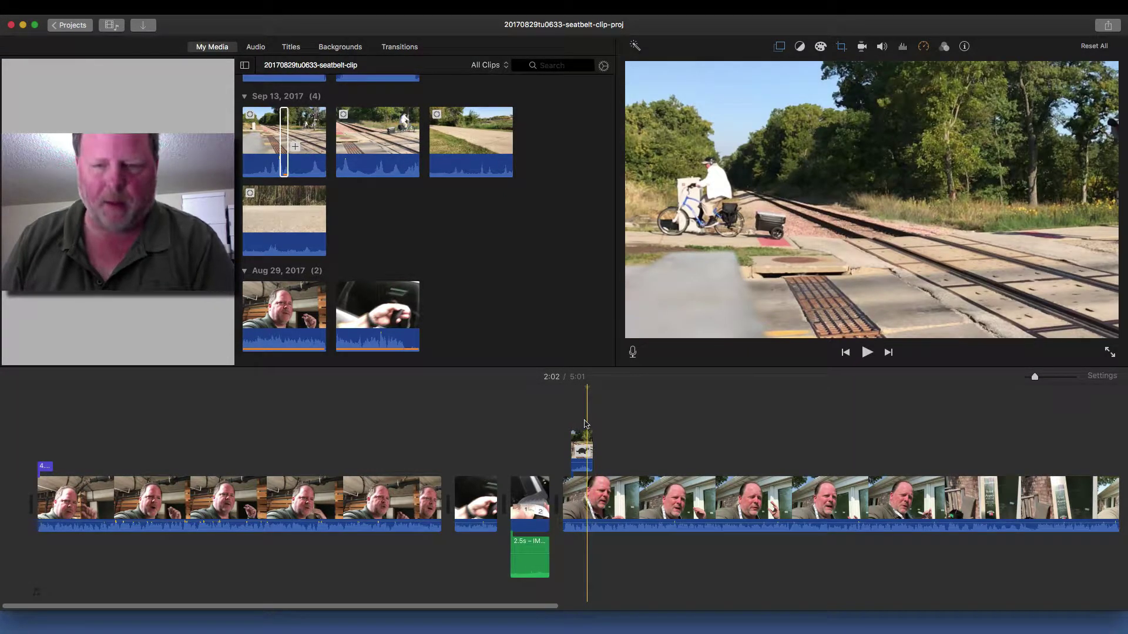
pyautogui.press('space')
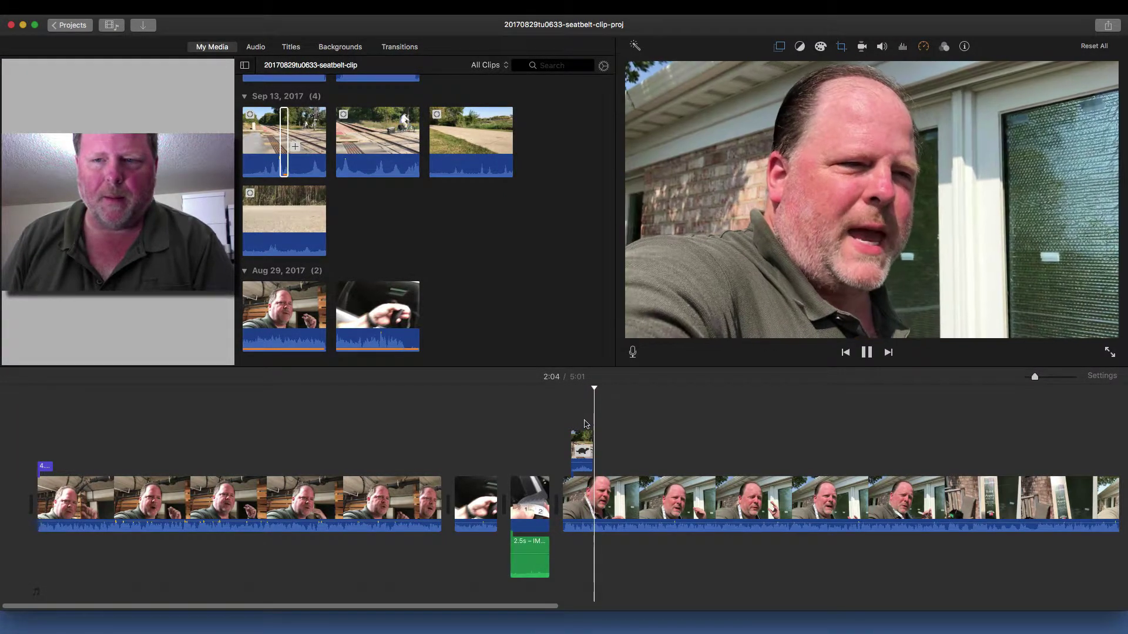
pyautogui.press('space')
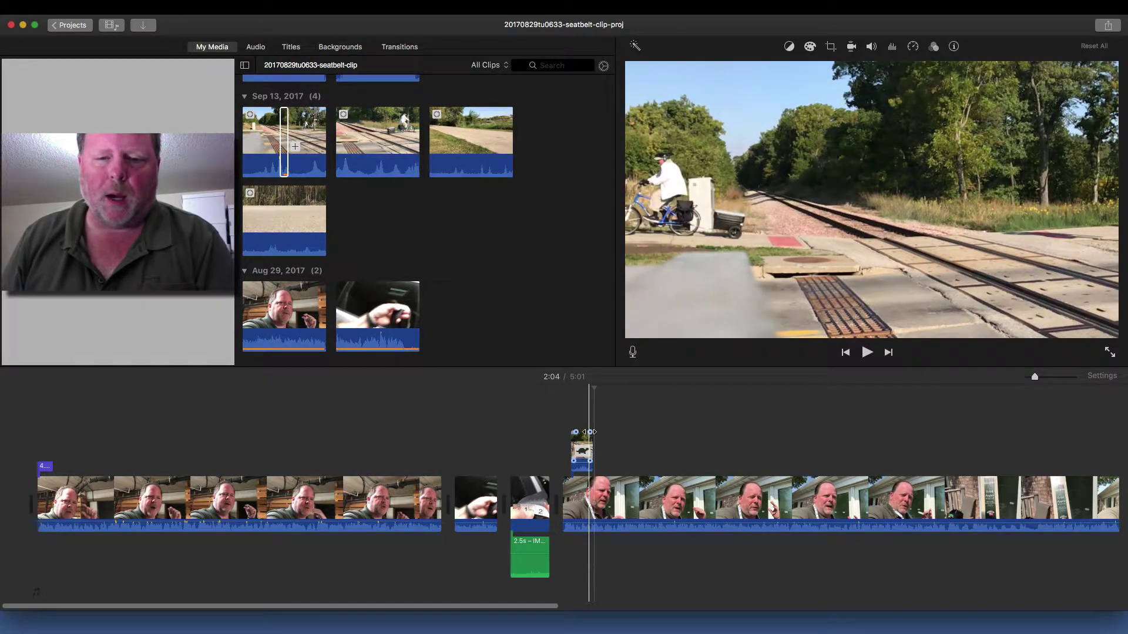
# Step: Shorten the cutaway's fade-out, then replay the cutaway to check the new dissolve
pyautogui.moveTo(590, 433); pyautogui.dragTo(585, 433)
pyautogui.click(562, 436)
pyautogui.press('space')
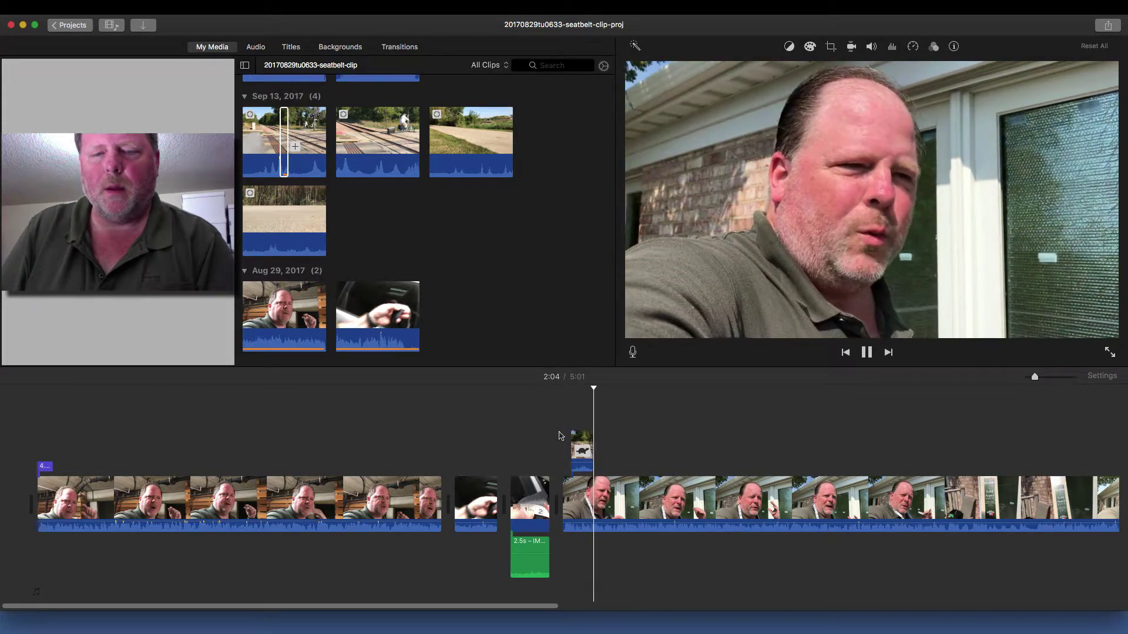
pyautogui.press('space')
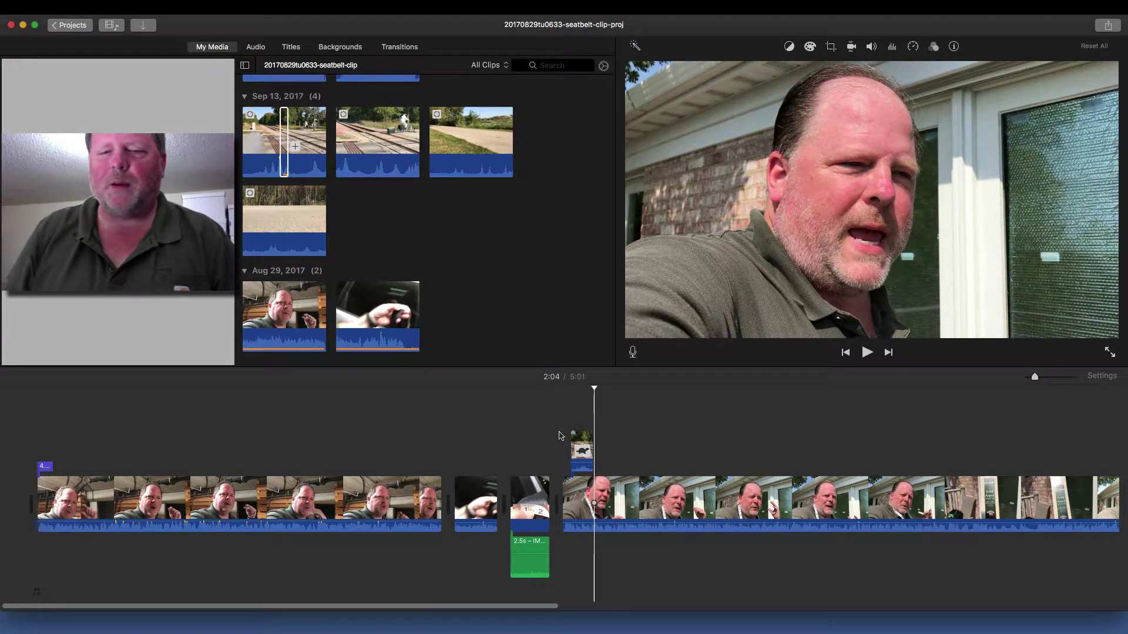
pyautogui.click(584, 443)
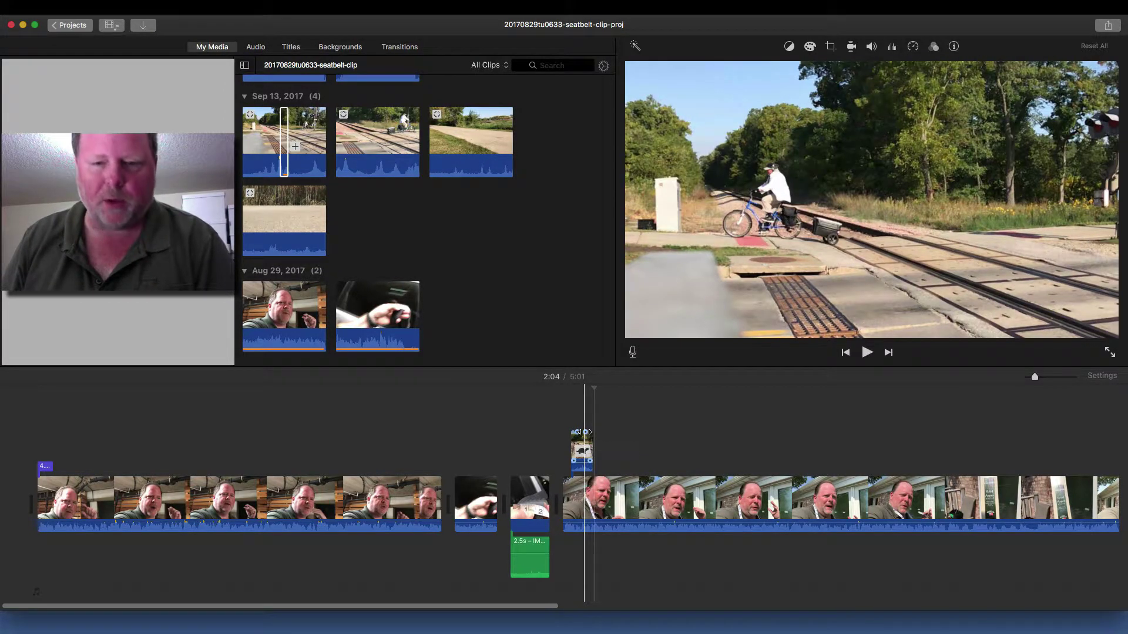
pyautogui.click(570, 423)
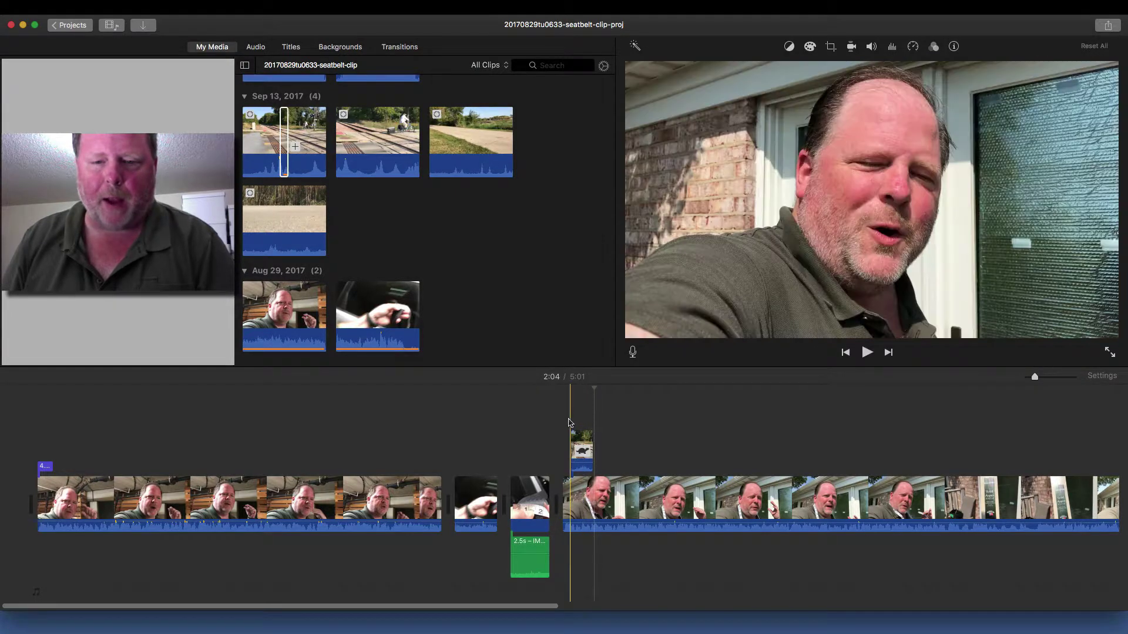
pyautogui.press('space')
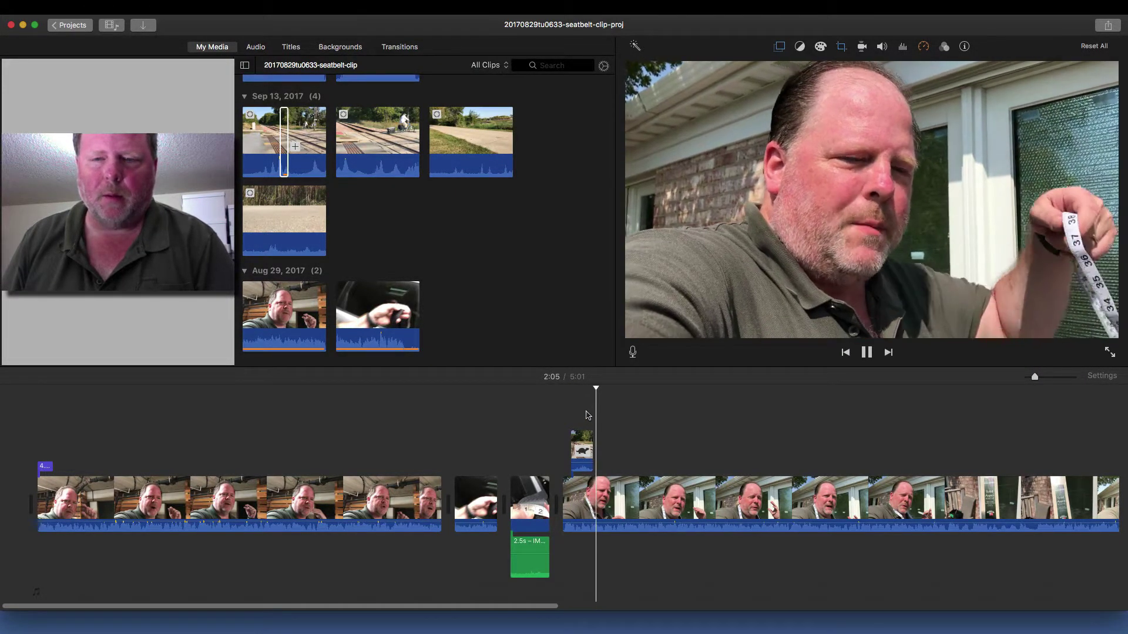
pyautogui.press('space')
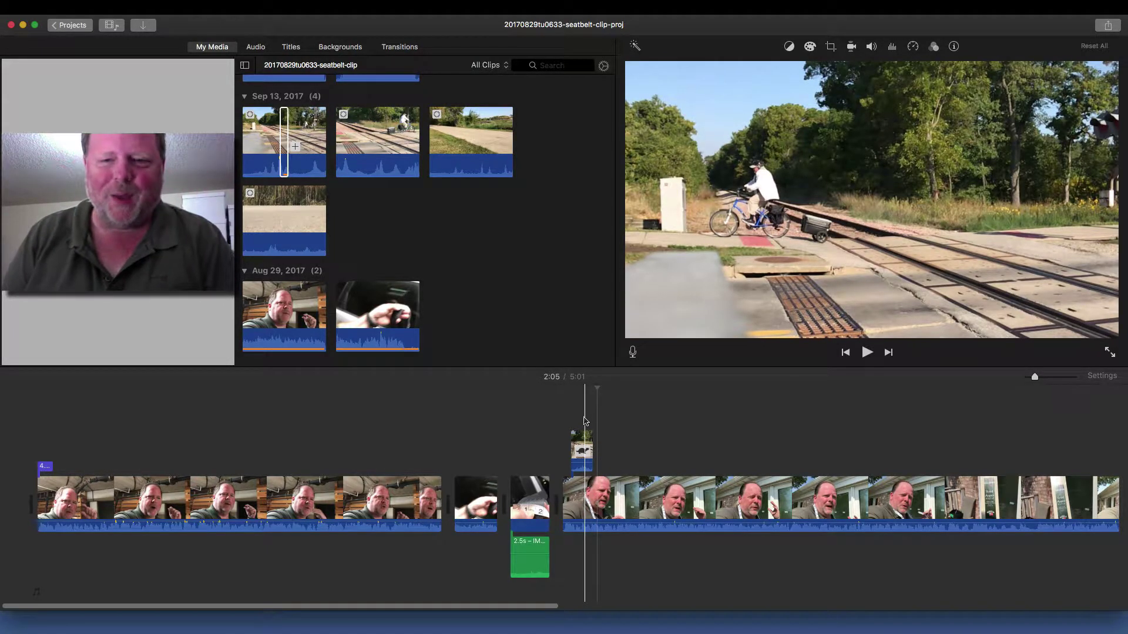
pyautogui.click(582, 444)
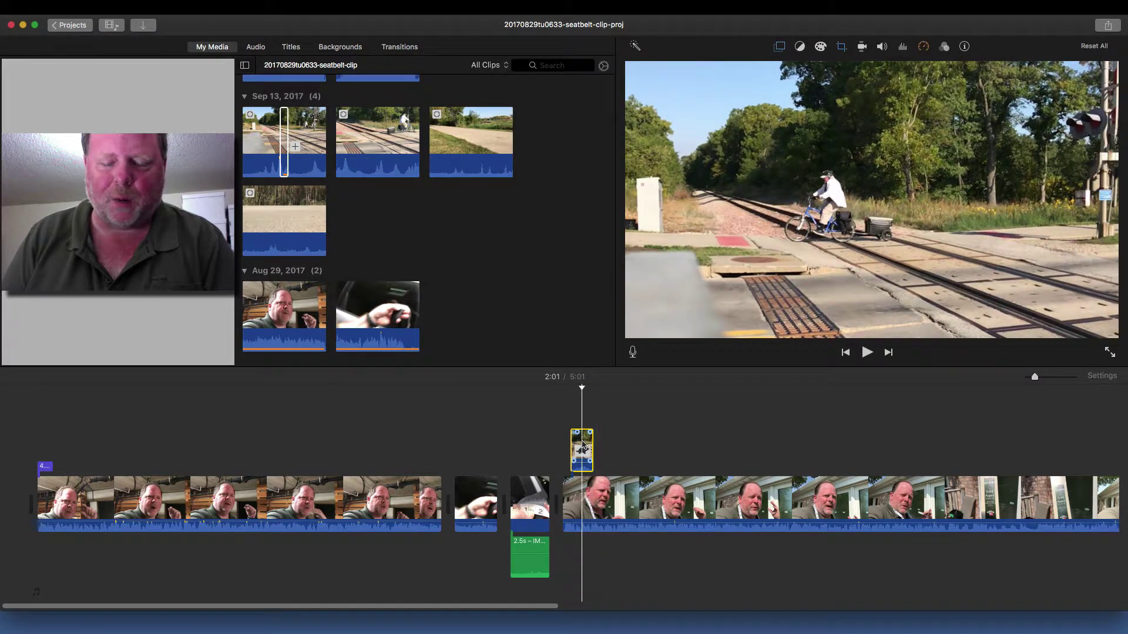
pyautogui.press('space')
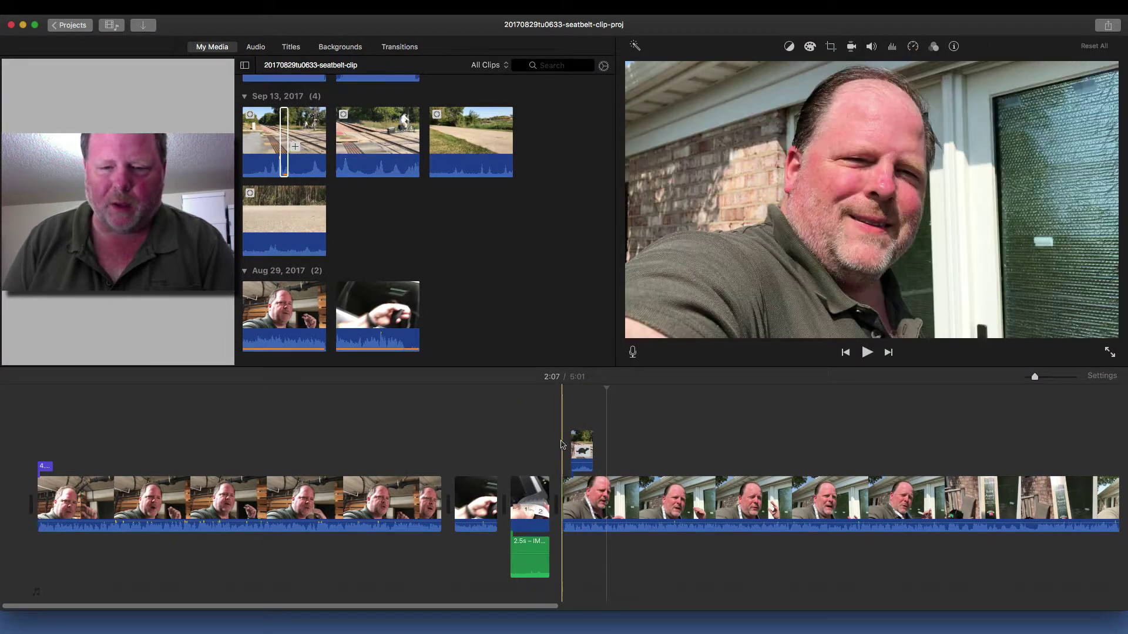
pyautogui.click(582, 446)
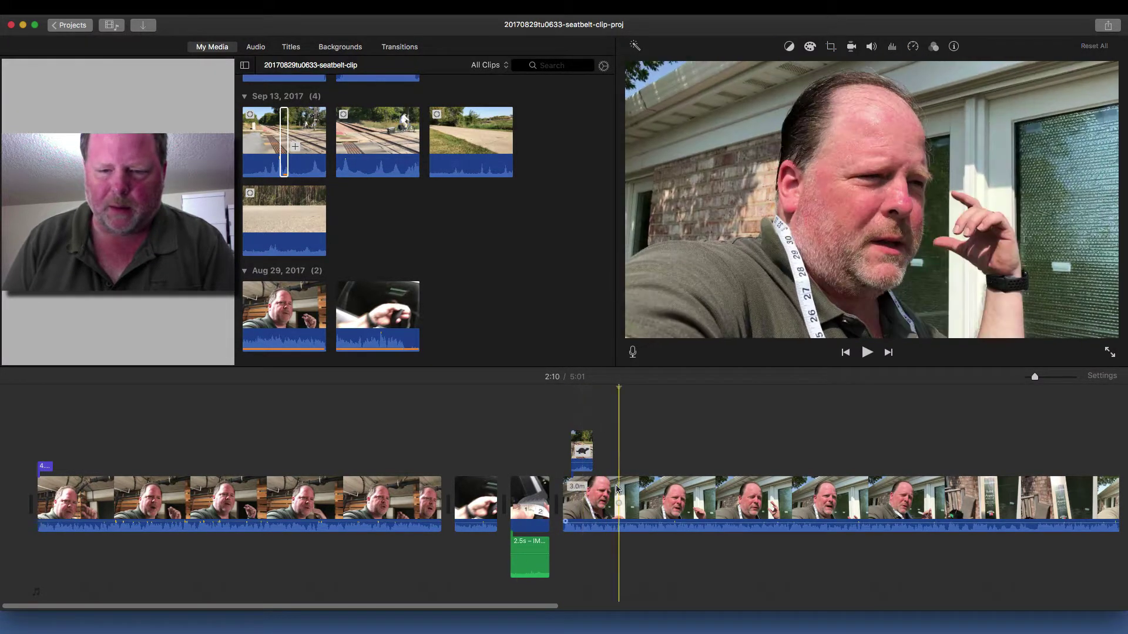
pyautogui.click(615, 497)
pyautogui.click(584, 445)
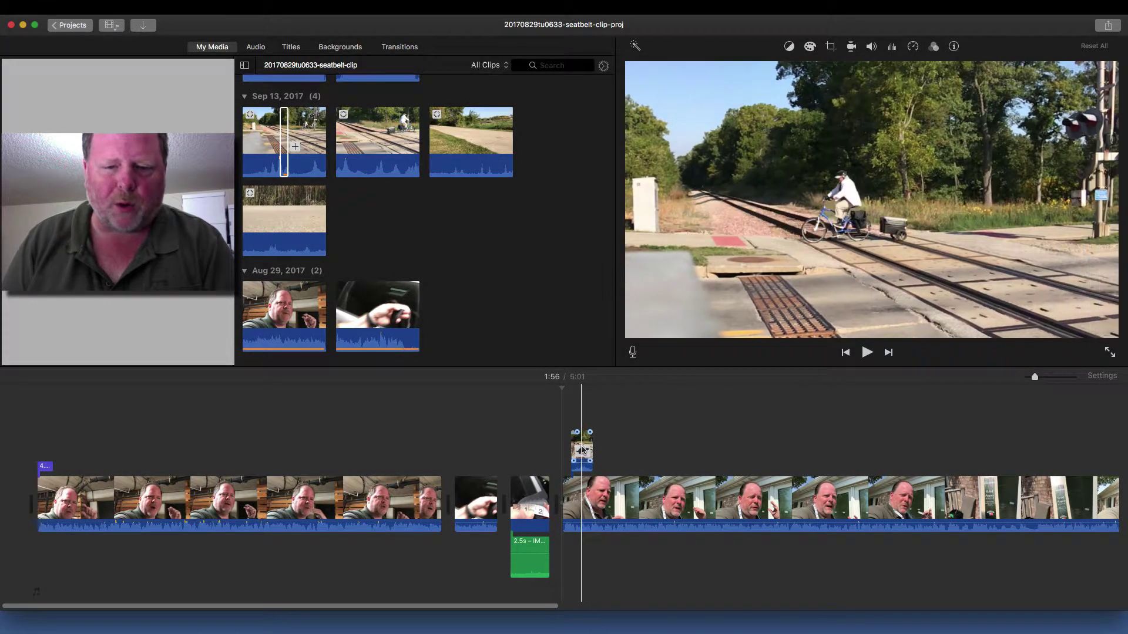
# Step: Play the project from the bike-ride cutaway, then reselect the clips and replay the cutaway section
pyautogui.click(583, 450)
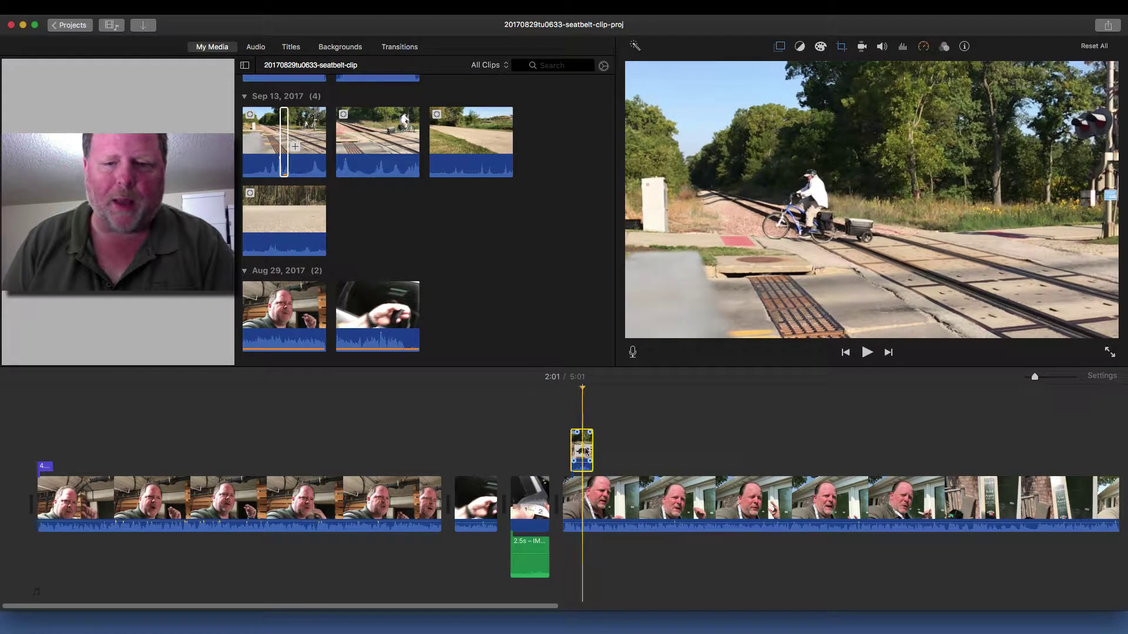
pyautogui.press('space')
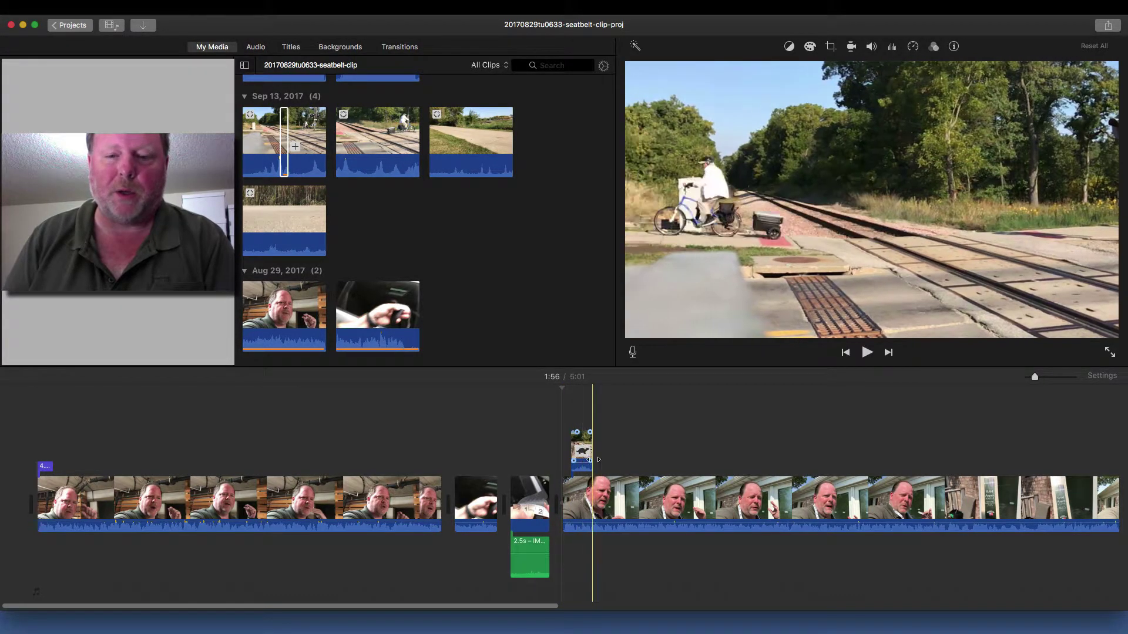
pyautogui.click(629, 504)
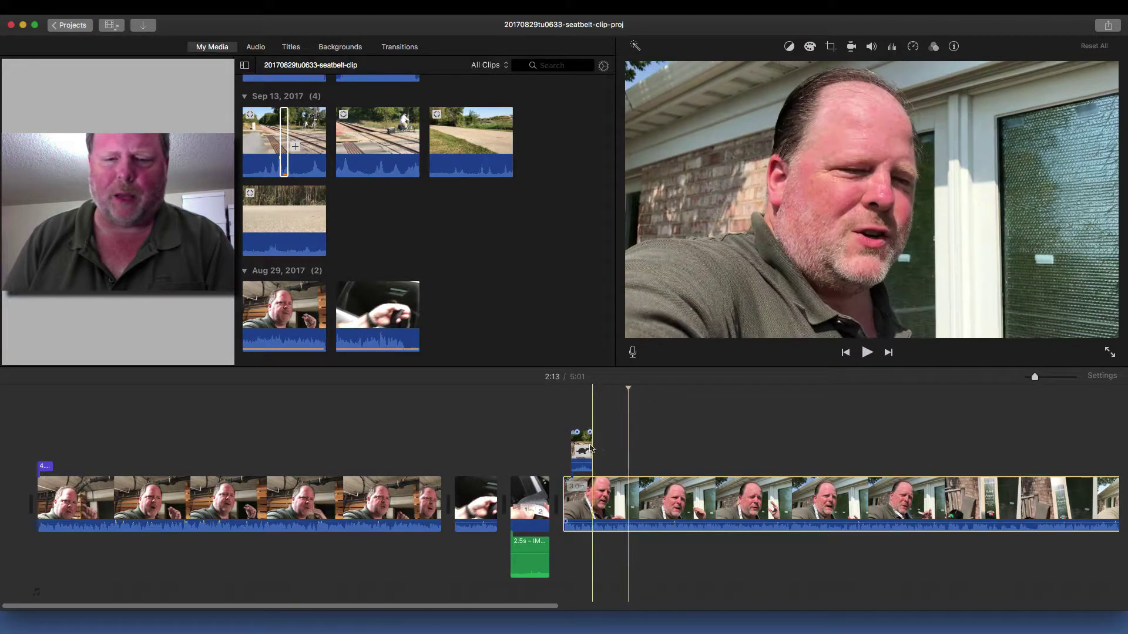
pyautogui.click(585, 445)
pyautogui.click(591, 432)
pyautogui.press('space')
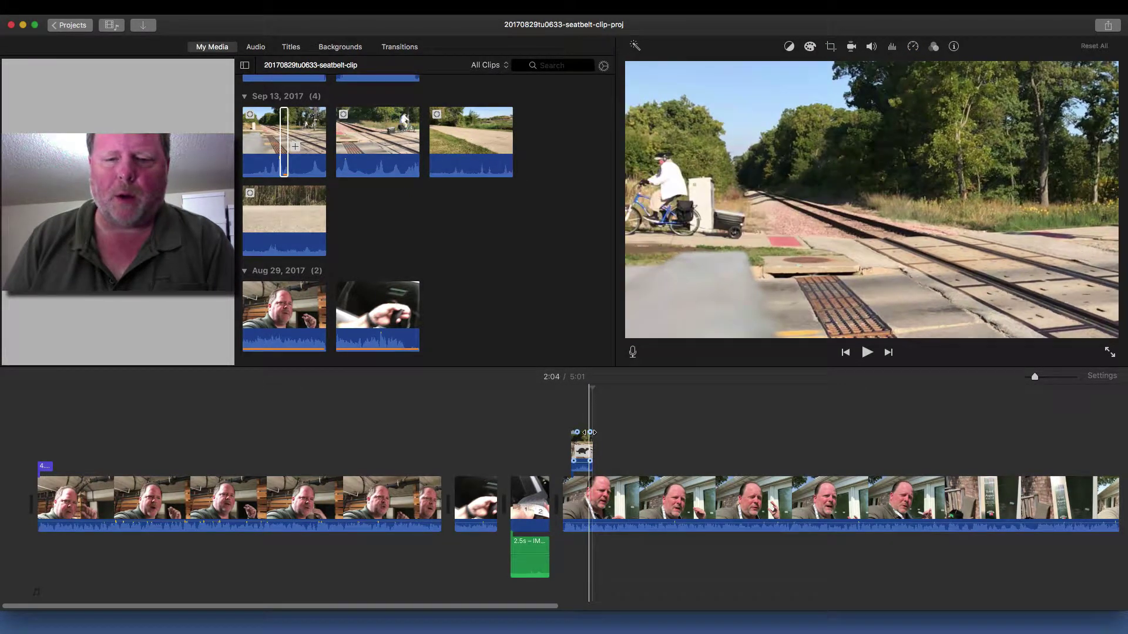
# Step: Lengthen the cutaway's fade, nudge the clip slightly later, and trim its end to a new length
pyautogui.moveTo(591, 433); pyautogui.dragTo(575, 433)
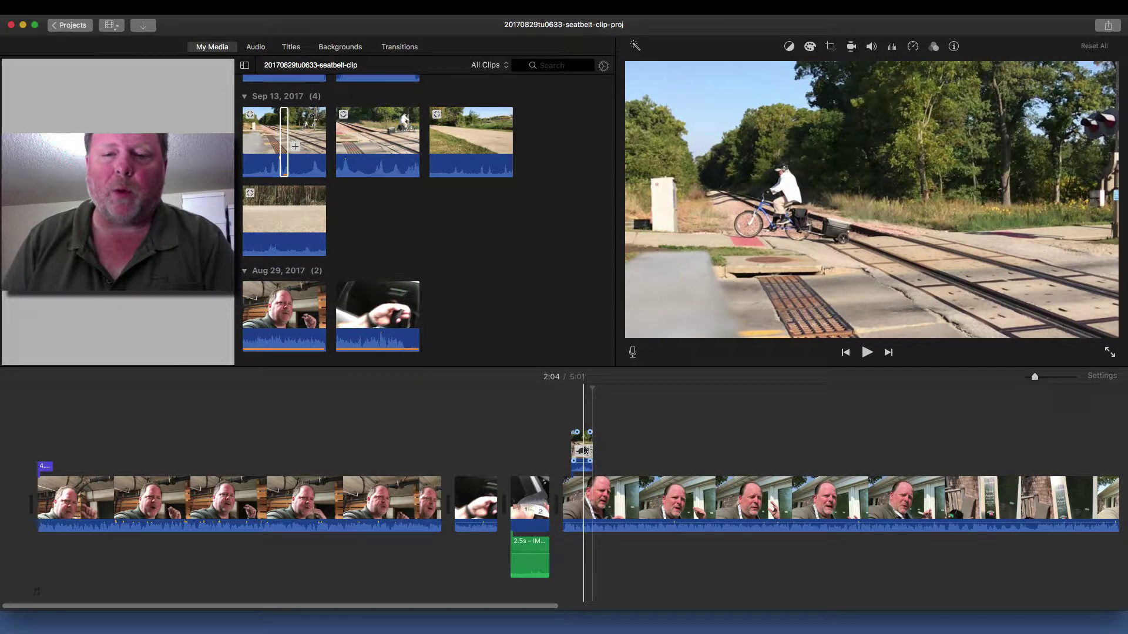
pyautogui.click(585, 442)
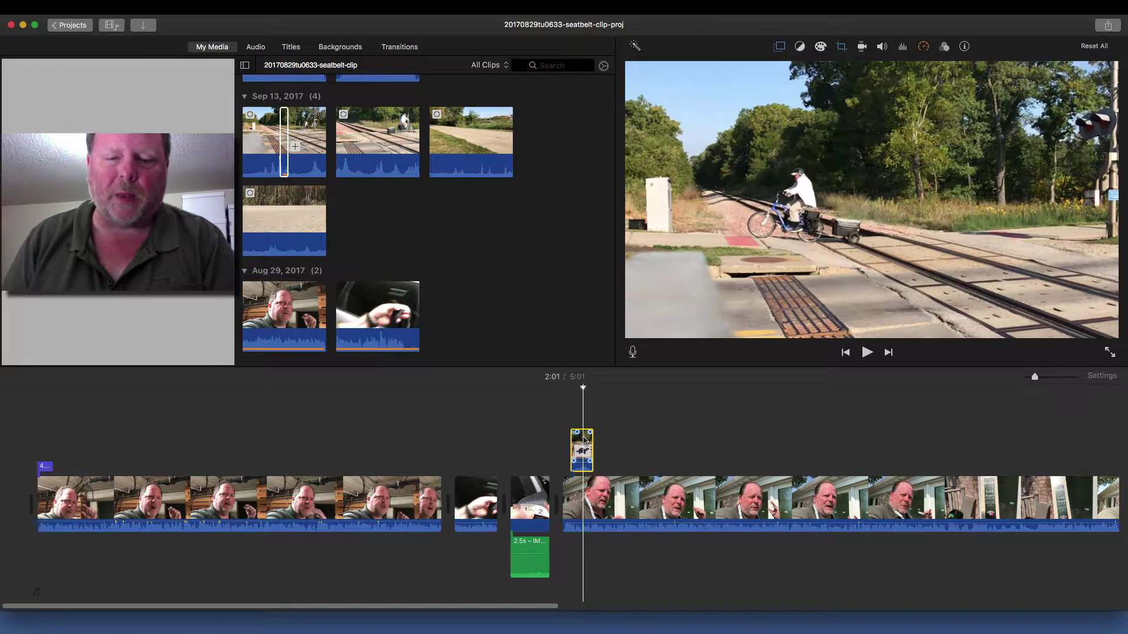
pyautogui.moveTo(586, 439); pyautogui.dragTo(585, 440)
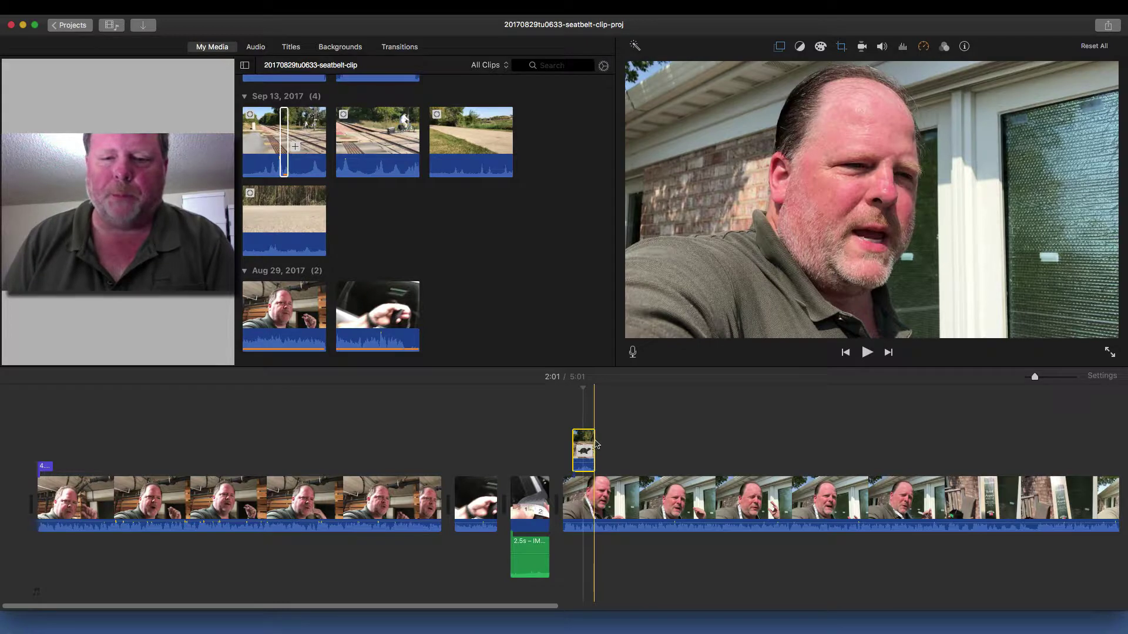
pyautogui.moveTo(591, 440); pyautogui.dragTo(575, 438)
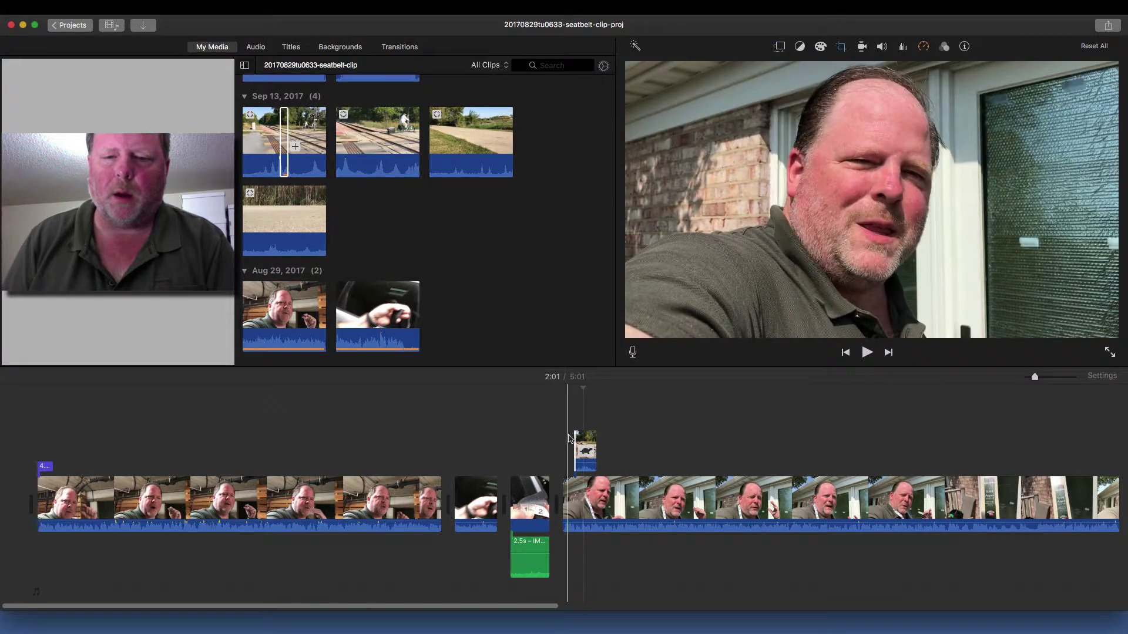
pyautogui.moveTo(574, 445); pyautogui.dragTo(595, 450)
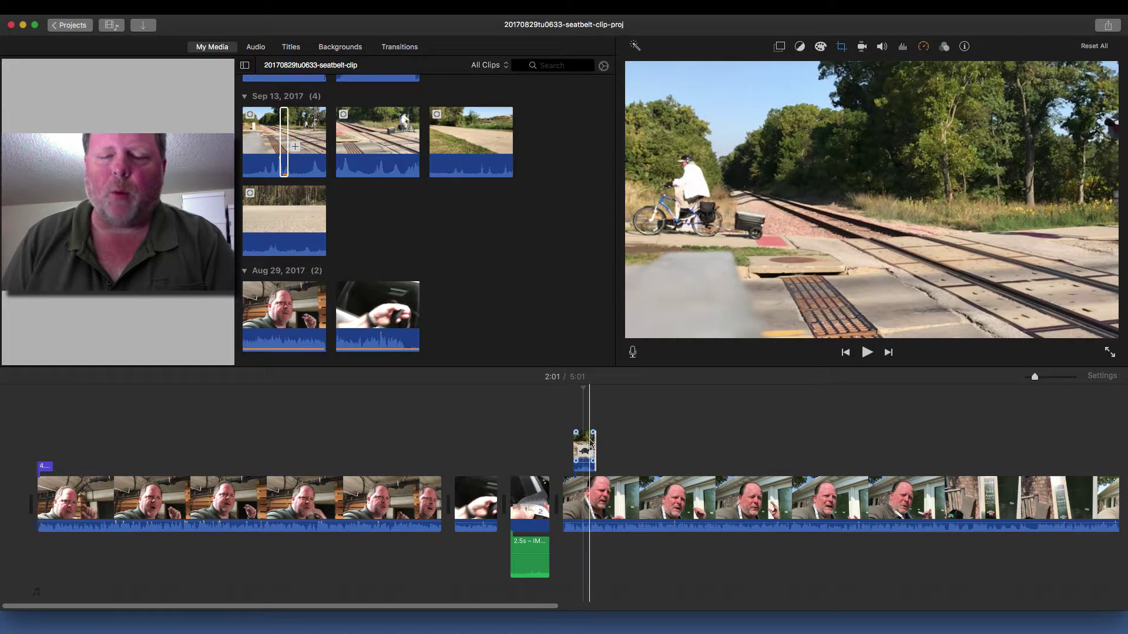
pyautogui.click(587, 447)
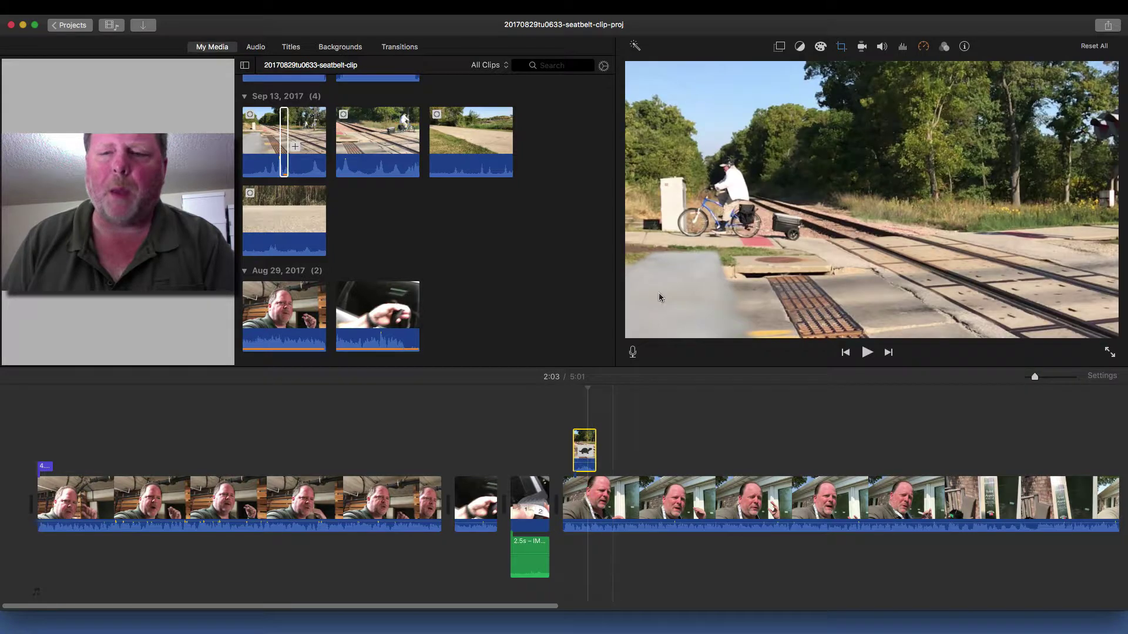
# Step: Set the cutaway to Crop to Fill and shrink the crop frame around the cyclist, shifted slightly left
pyautogui.click(842, 47)
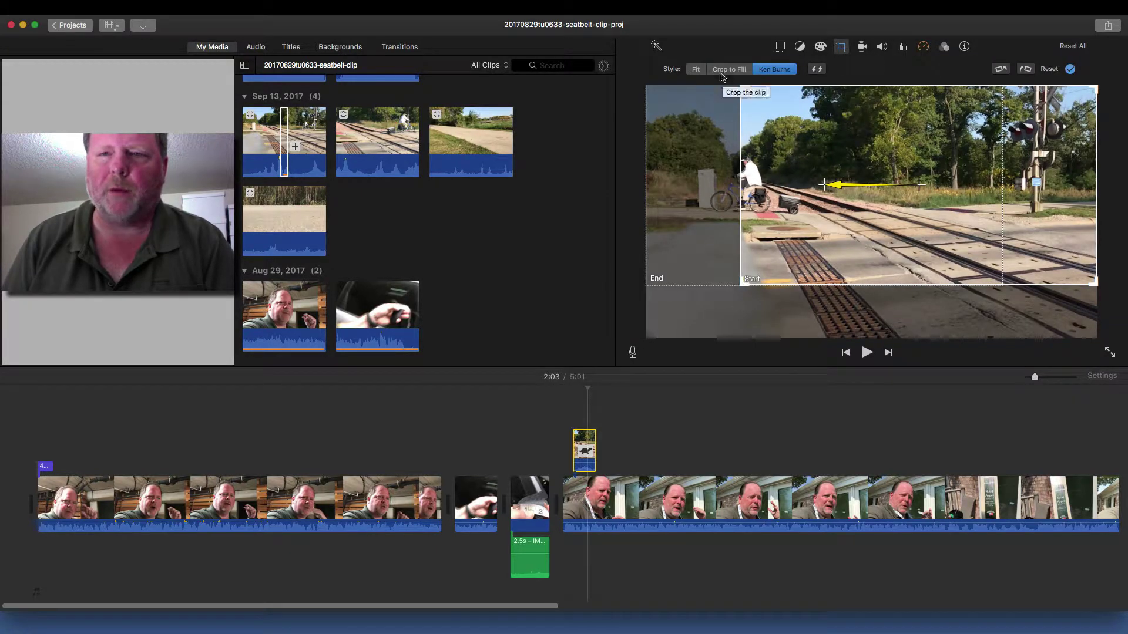
pyautogui.click(696, 70)
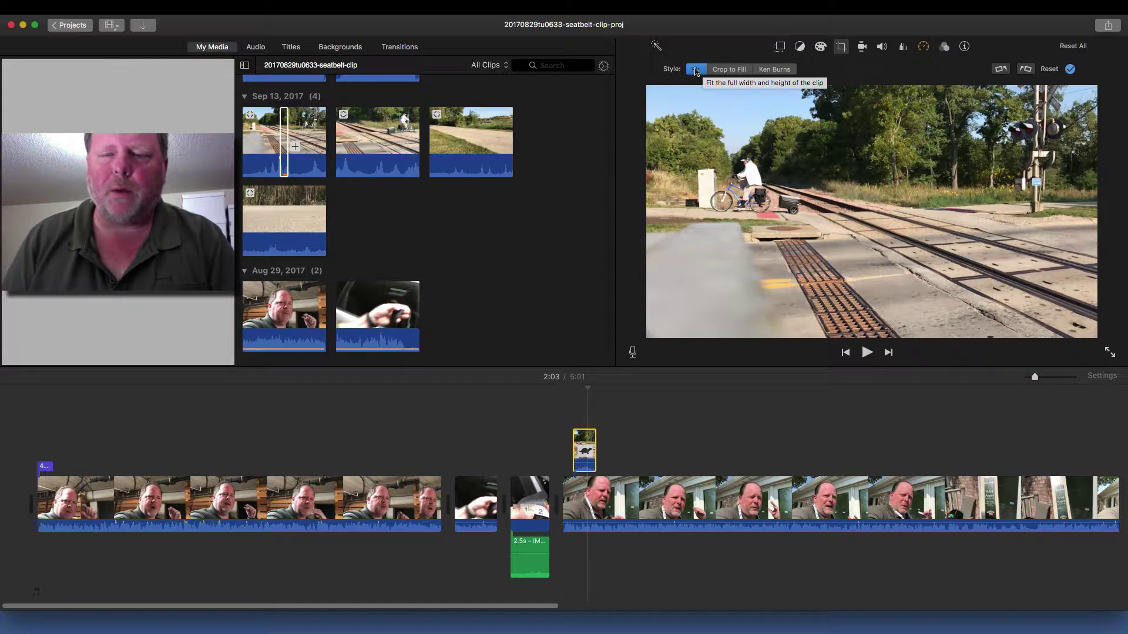
pyautogui.click(717, 69)
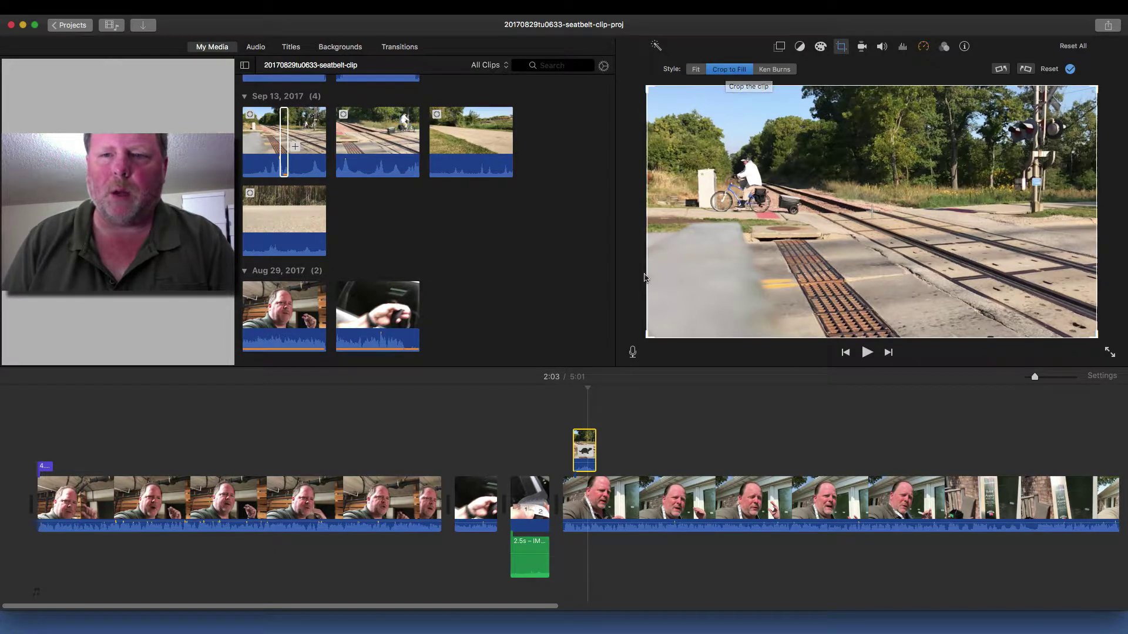
pyautogui.moveTo(648, 334); pyautogui.dragTo(750, 281)
pyautogui.moveTo(852, 217); pyautogui.dragTo(782, 202)
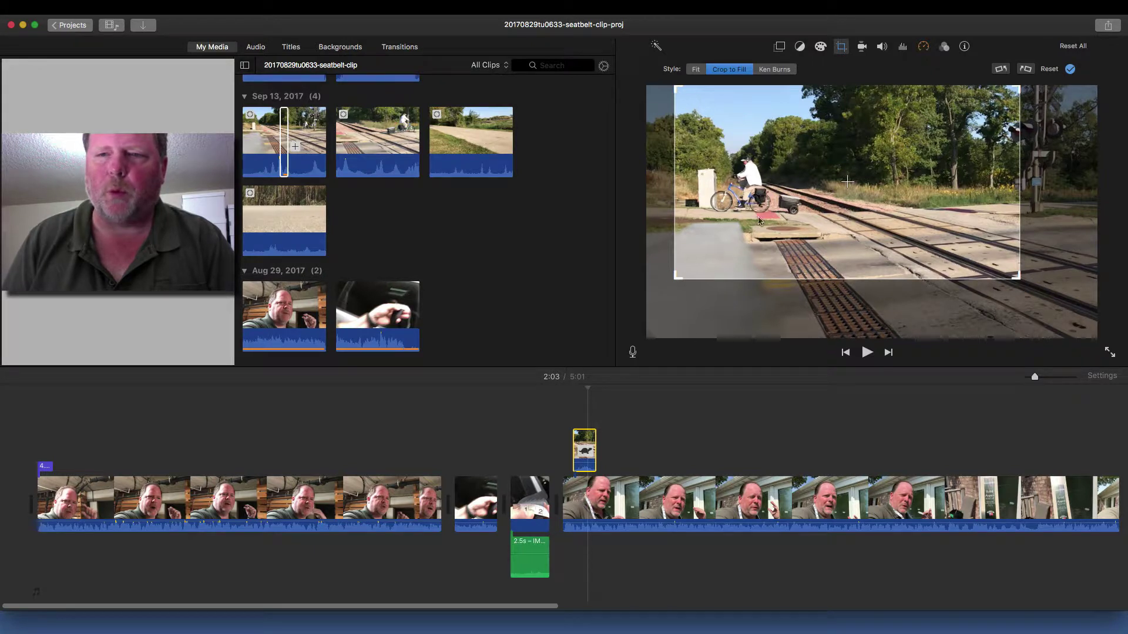
# Step: Switch the cutaway's cropping style to Ken Burns, showing its Start and End frames
pyautogui.click(776, 73)
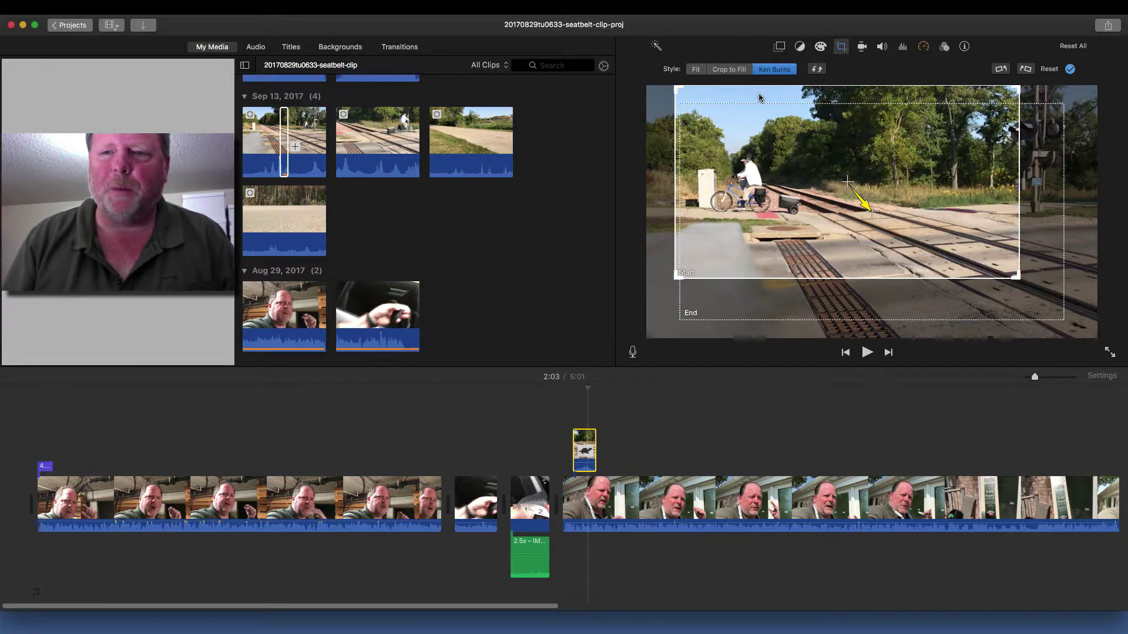
pyautogui.moveTo(759, 97); pyautogui.dragTo(762, 95)
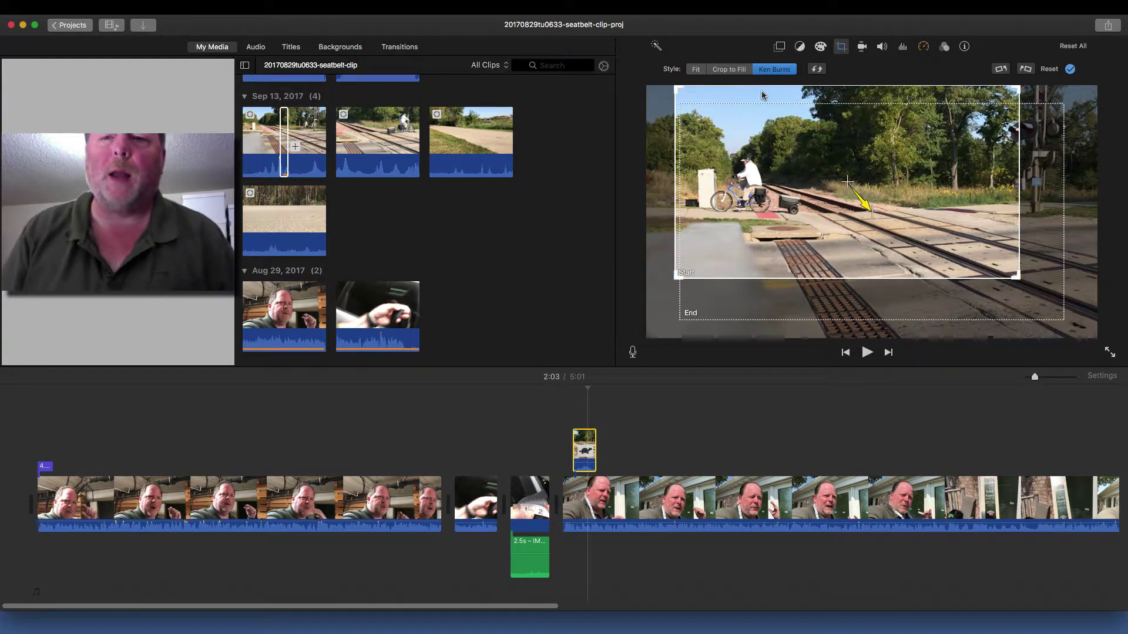
# Step: Move the Ken Burns Start frame left and the End frame up-left, shrinking the End frame
pyautogui.moveTo(773, 98); pyautogui.dragTo(745, 99)
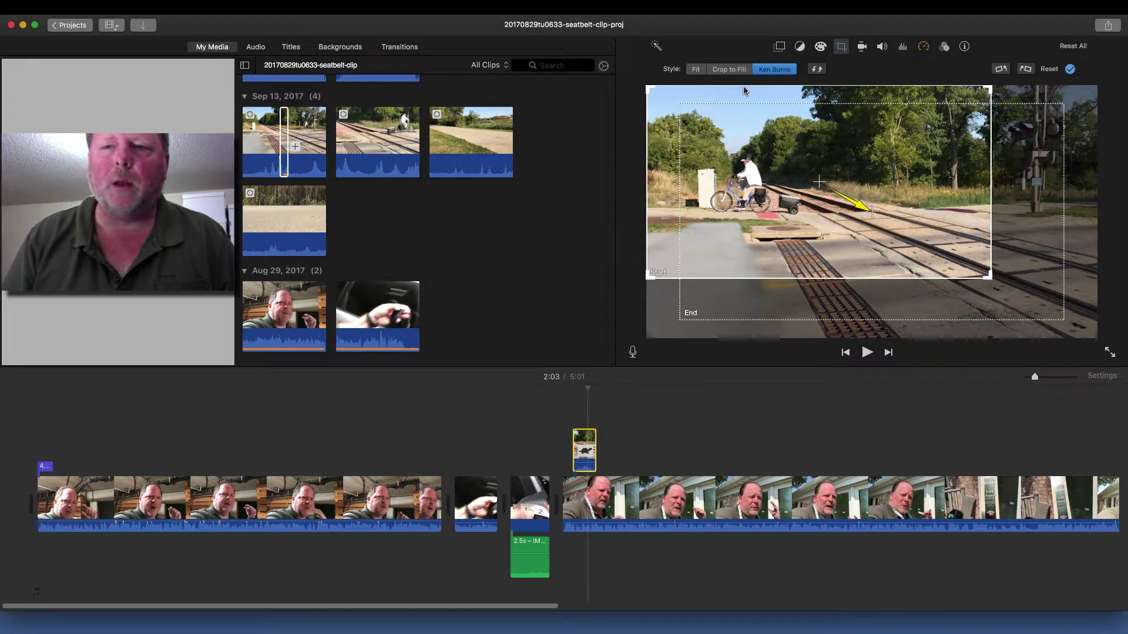
pyautogui.moveTo(809, 309); pyautogui.dragTo(883, 216)
pyautogui.click(1003, 288)
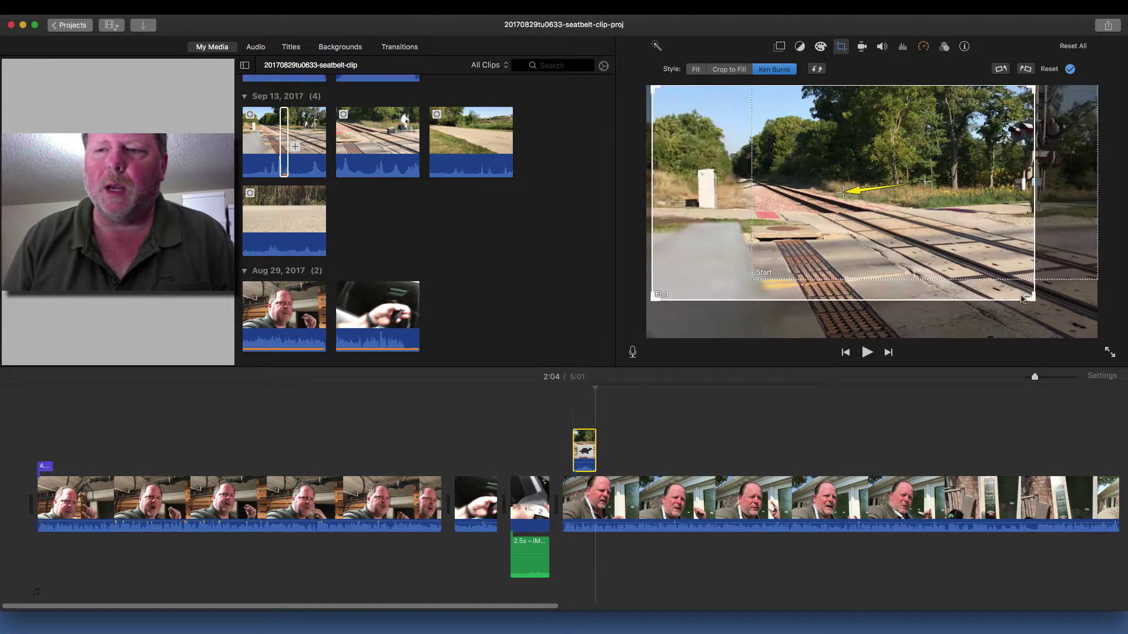
pyautogui.moveTo(1034, 301); pyautogui.dragTo(965, 260)
# Step: Fine-tune the Start and End frame sizes and positions so the End frame sits left of the Start
pyautogui.click(1094, 255)
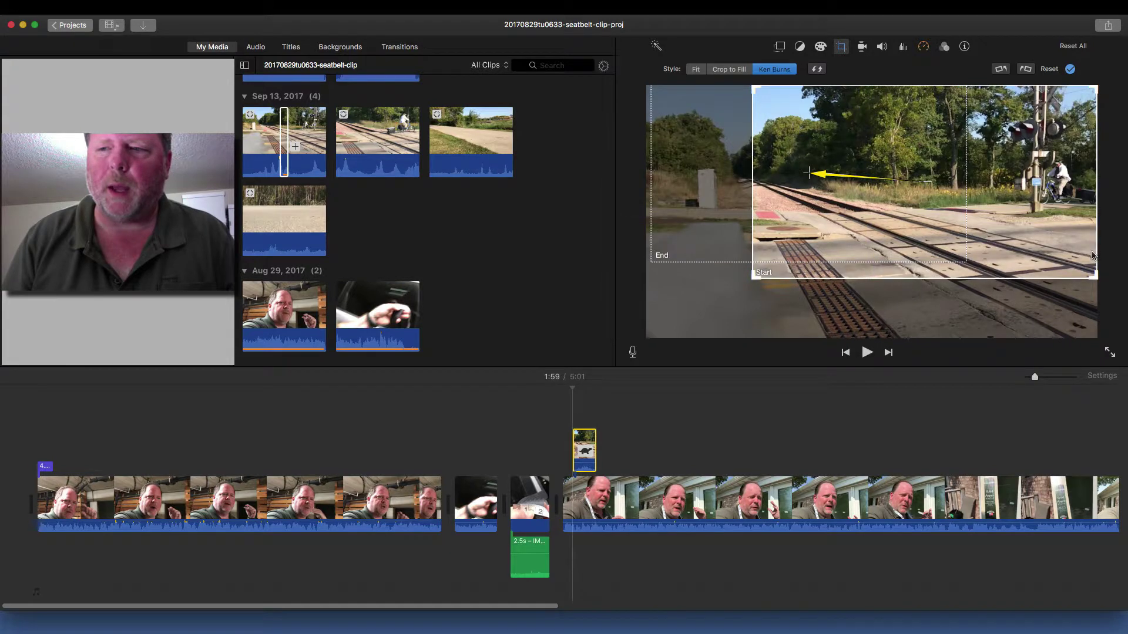
pyautogui.moveTo(1098, 278); pyautogui.dragTo(1121, 265)
pyautogui.moveTo(863, 225); pyautogui.dragTo(887, 225)
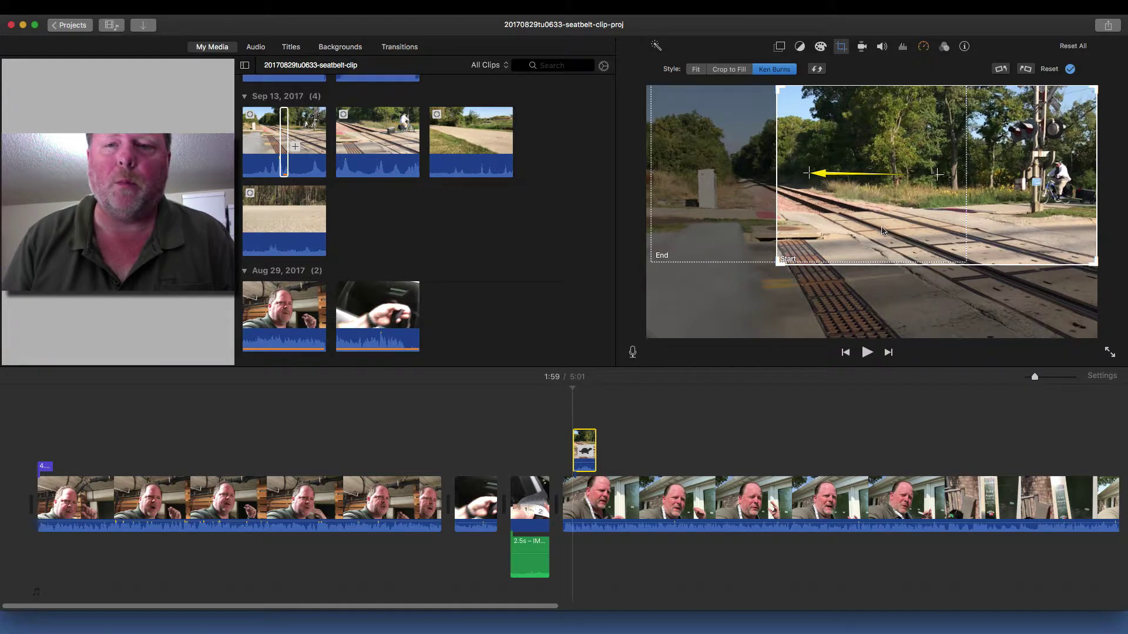
pyautogui.moveTo(702, 184); pyautogui.dragTo(696, 183)
pyautogui.moveTo(991, 181); pyautogui.dragTo(946, 173)
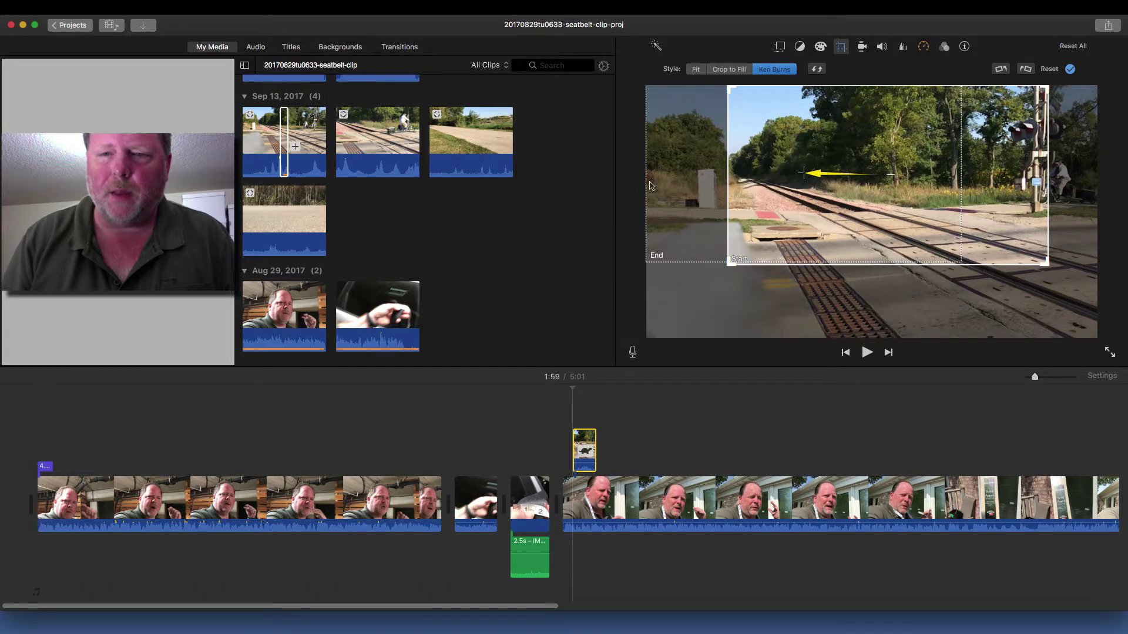
pyautogui.click(701, 179)
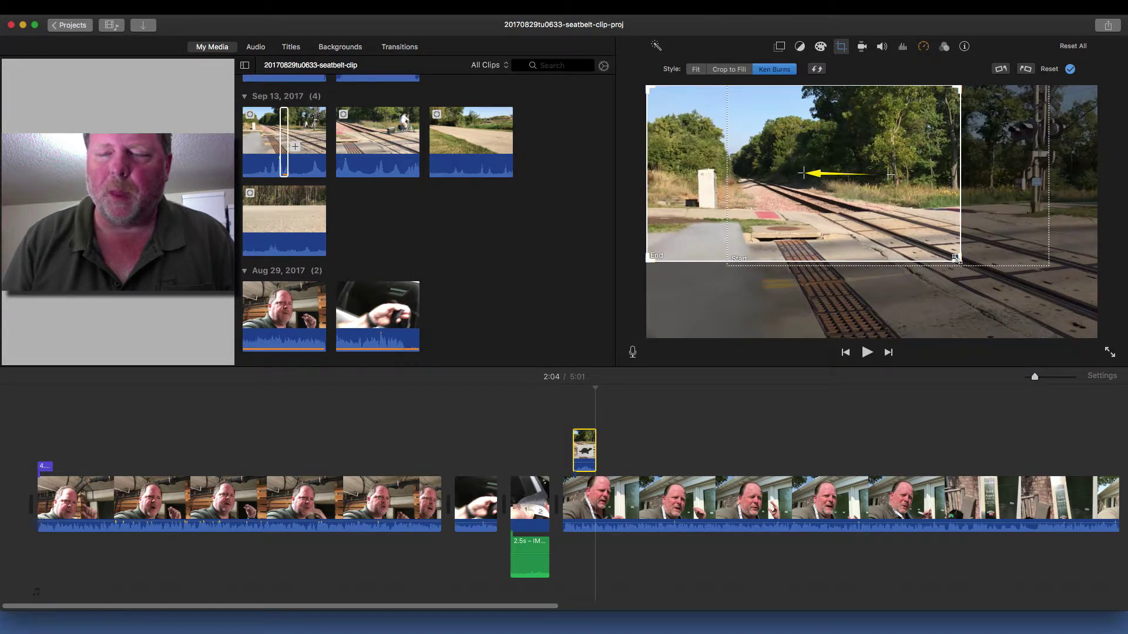
pyautogui.moveTo(955, 257); pyautogui.dragTo(954, 255)
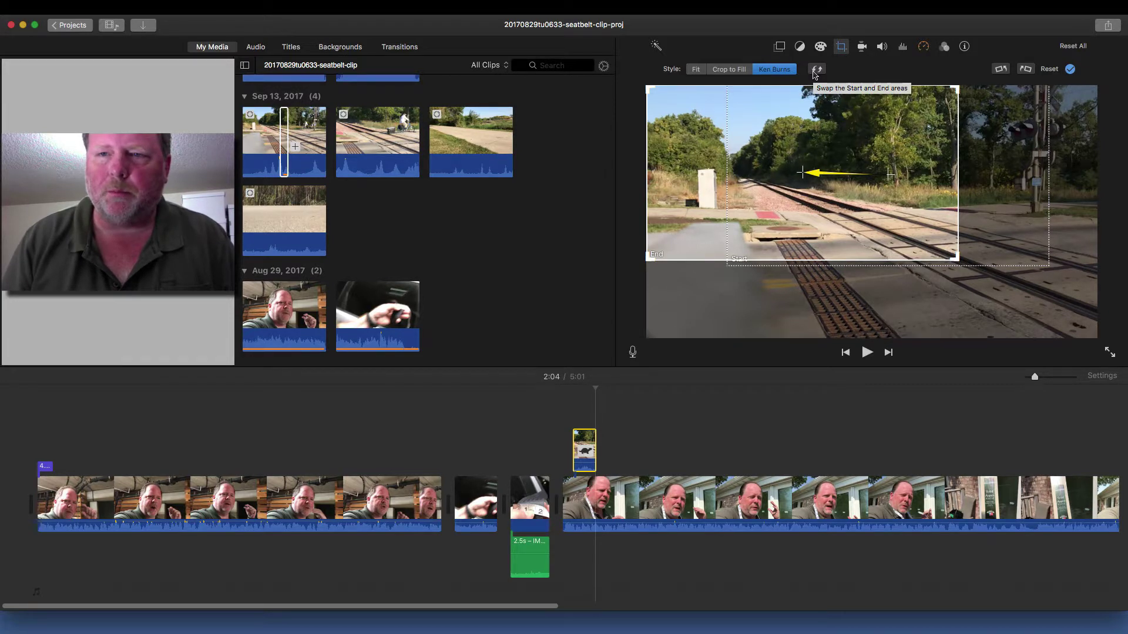
# Step: Close the crop settings, play the Ken Burns pan, and return the playhead to 2:00
pyautogui.click(534, 432)
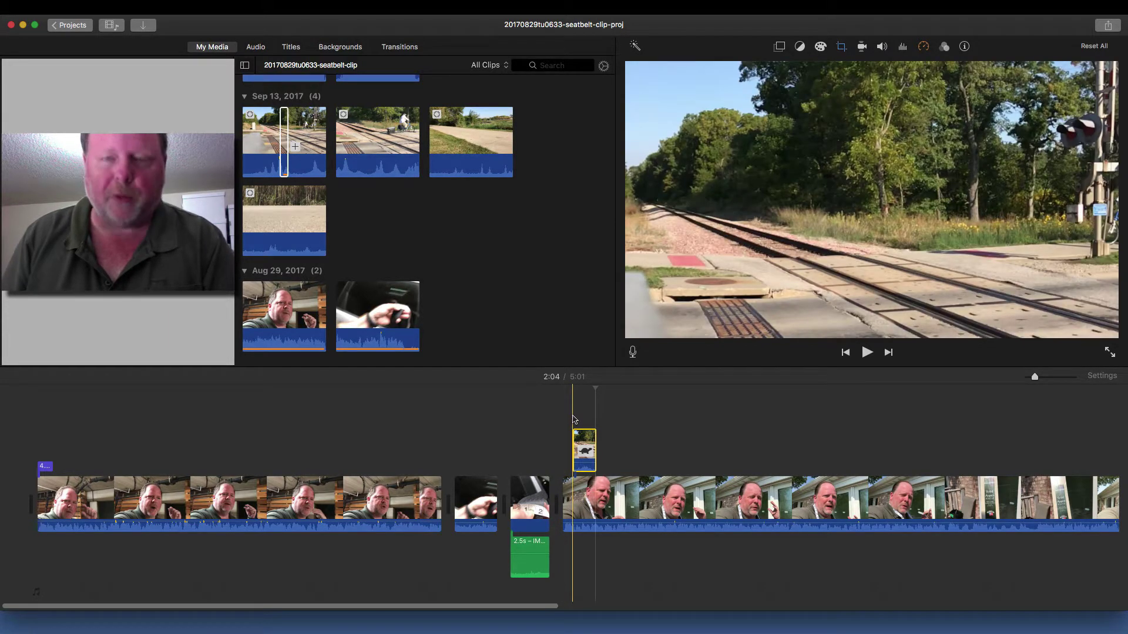
pyautogui.press('space')
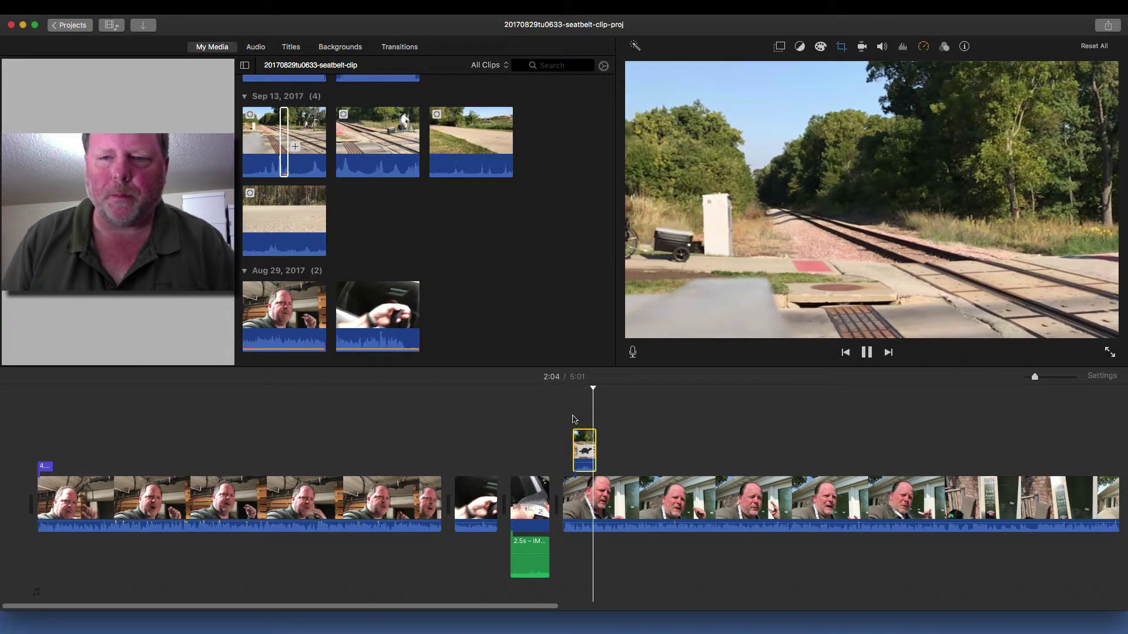
pyautogui.press('space')
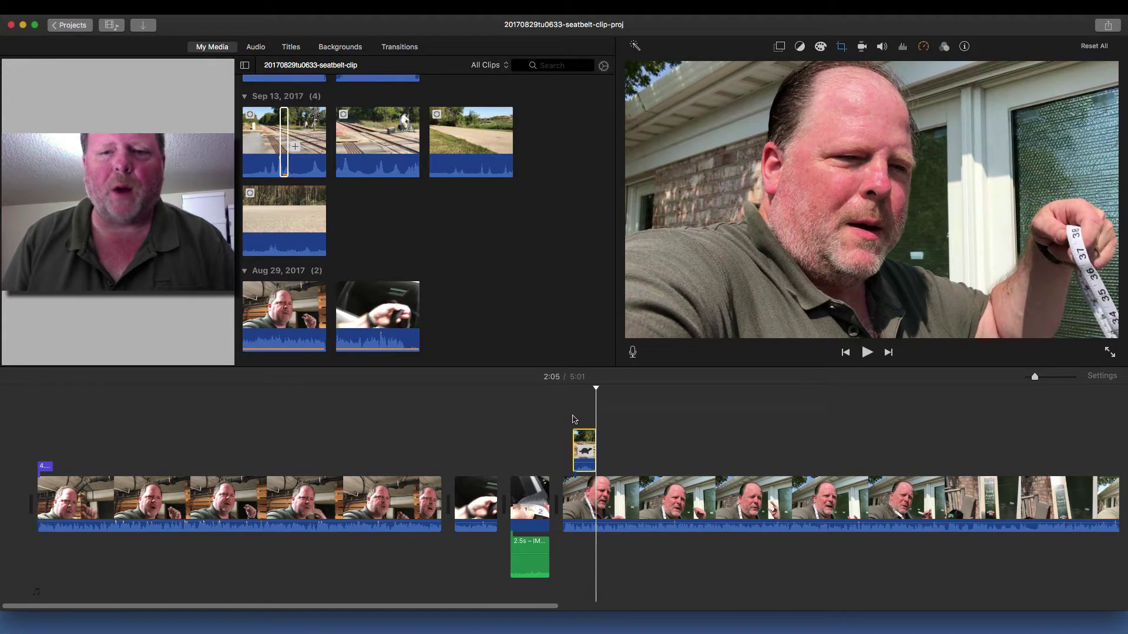
pyautogui.moveTo(596, 388)
pyautogui.mouseDown()
pyautogui.moveTo(572, 380)
pyautogui.moveTo(596, 370)
pyautogui.mouseUp()
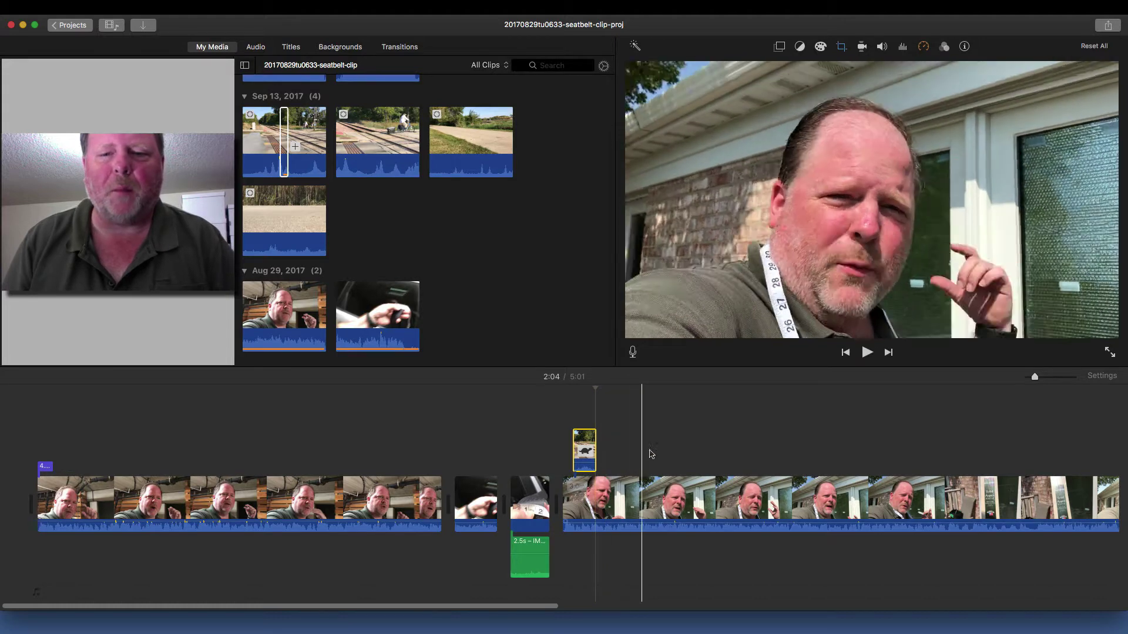